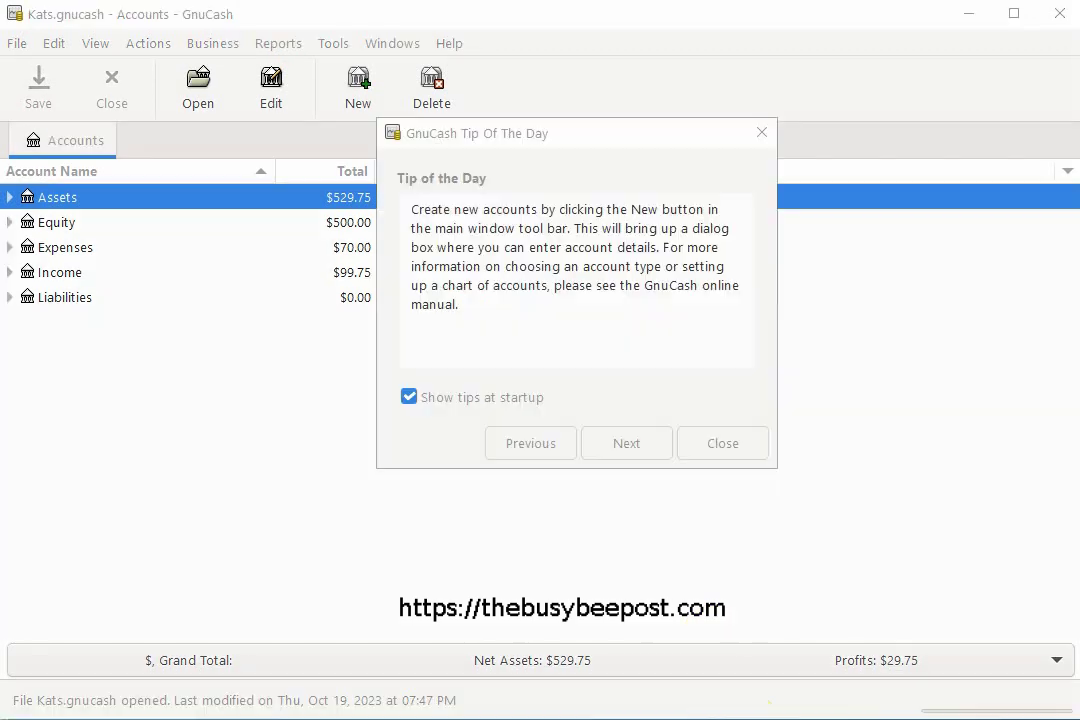
# Dismiss the Tip of the Day to reveal the Kats.gnucash account tree.
pyautogui.click(723, 446)
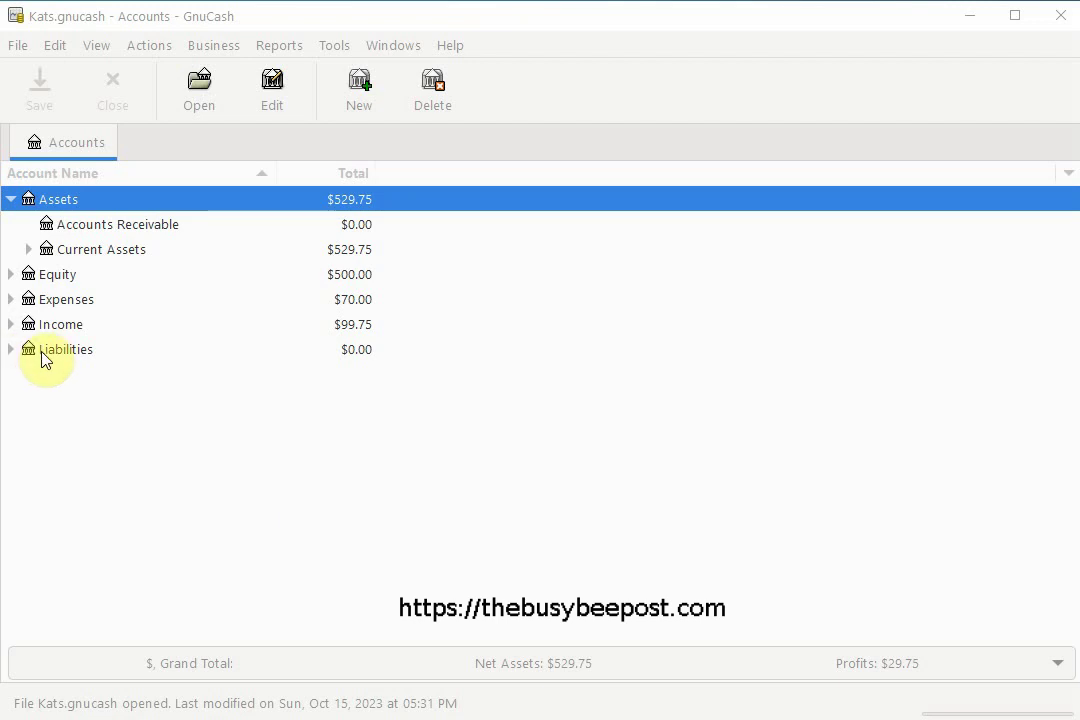
# Create a liability account named Sales Tax under Liabilities, described as Sales Tax.
pyautogui.click(44, 358)
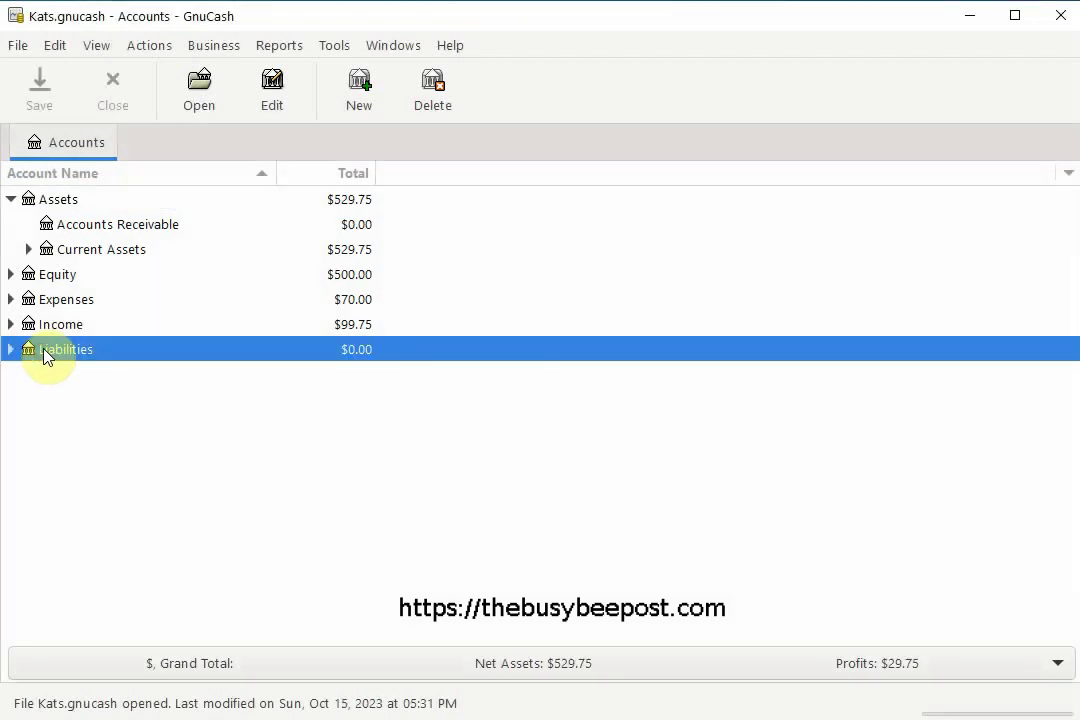
pyautogui.click(358, 100)
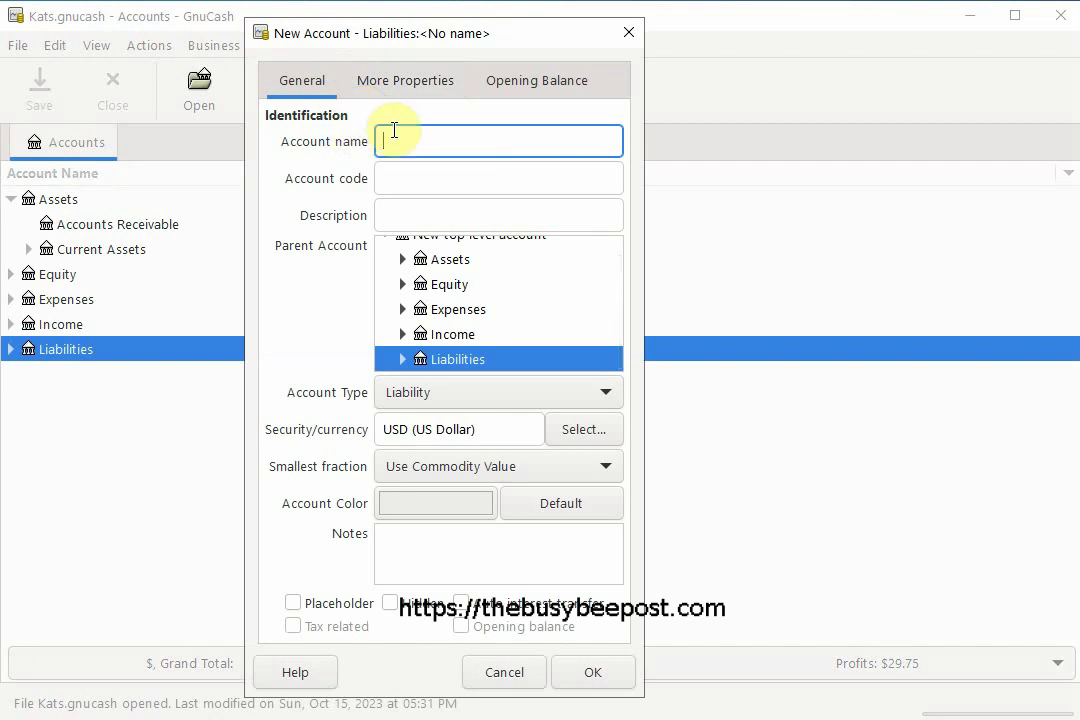
pyautogui.write('Sales ')
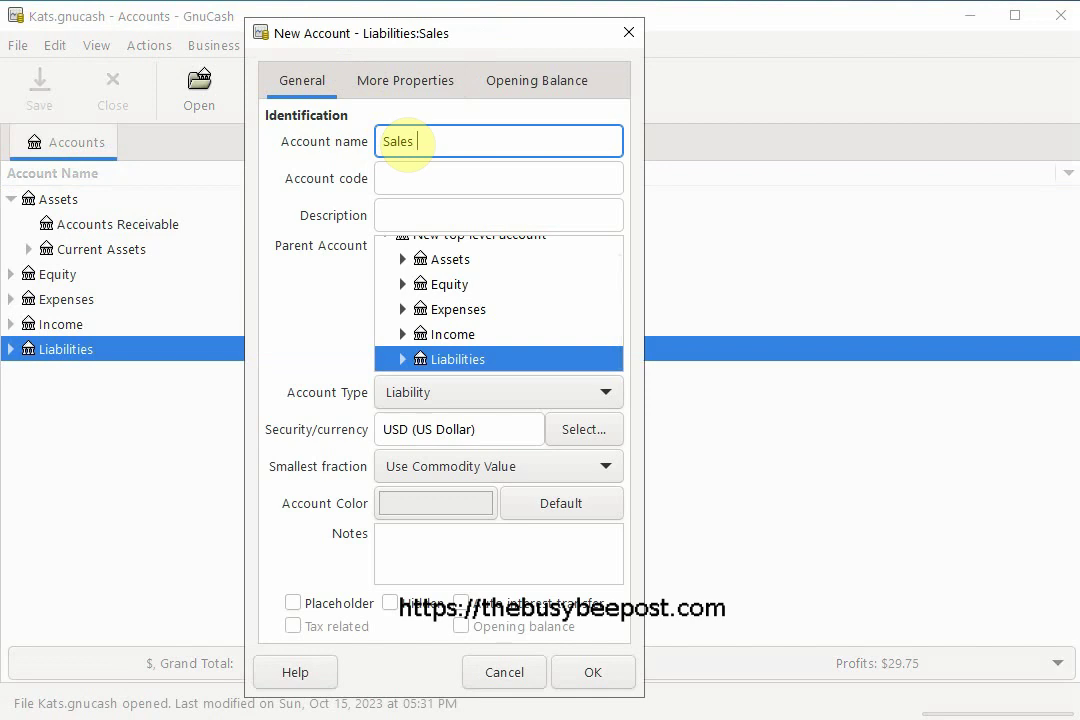
pyautogui.write('Tax')
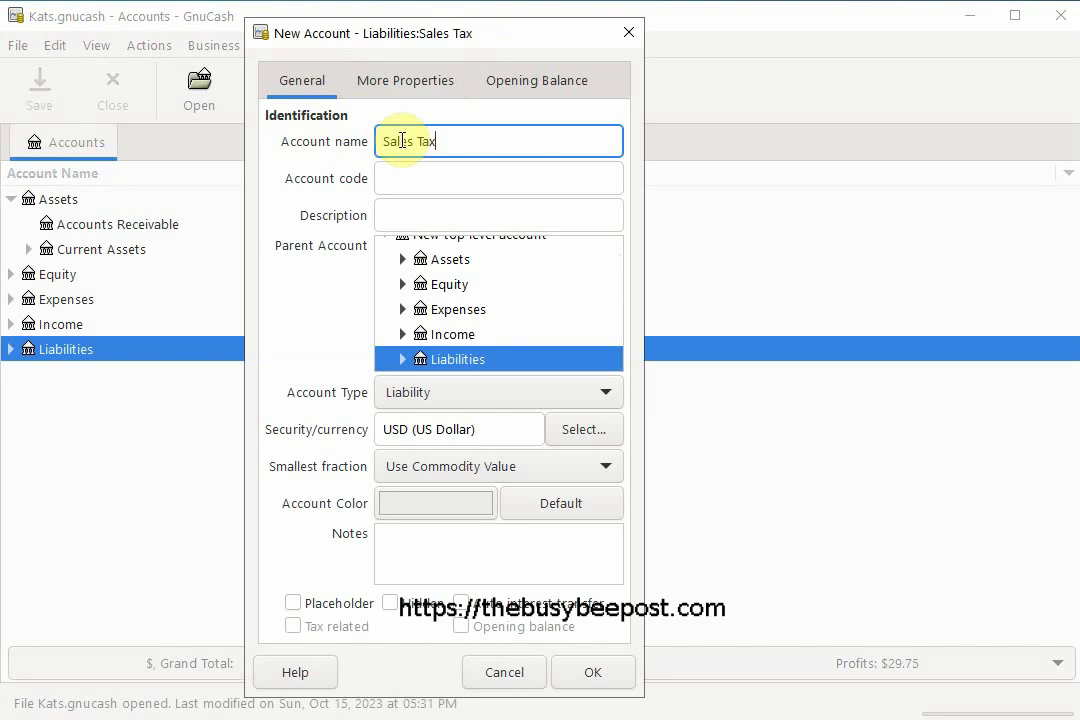
pyautogui.click(403, 207)
pyautogui.write('Sales Tax')
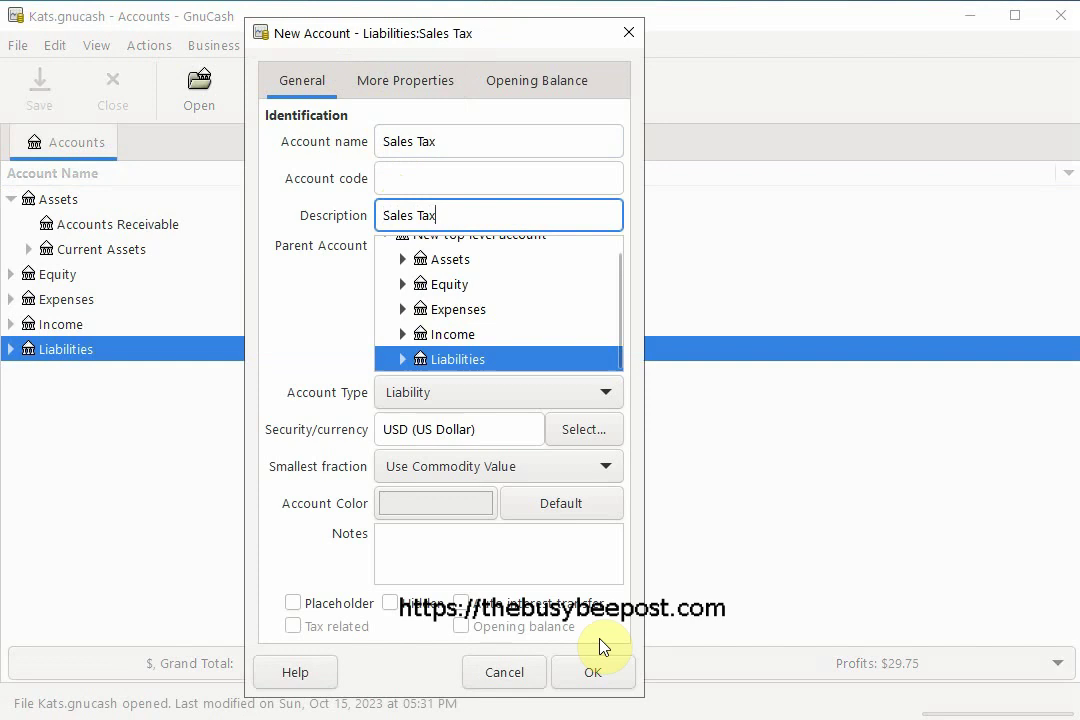
pyautogui.click(593, 673)
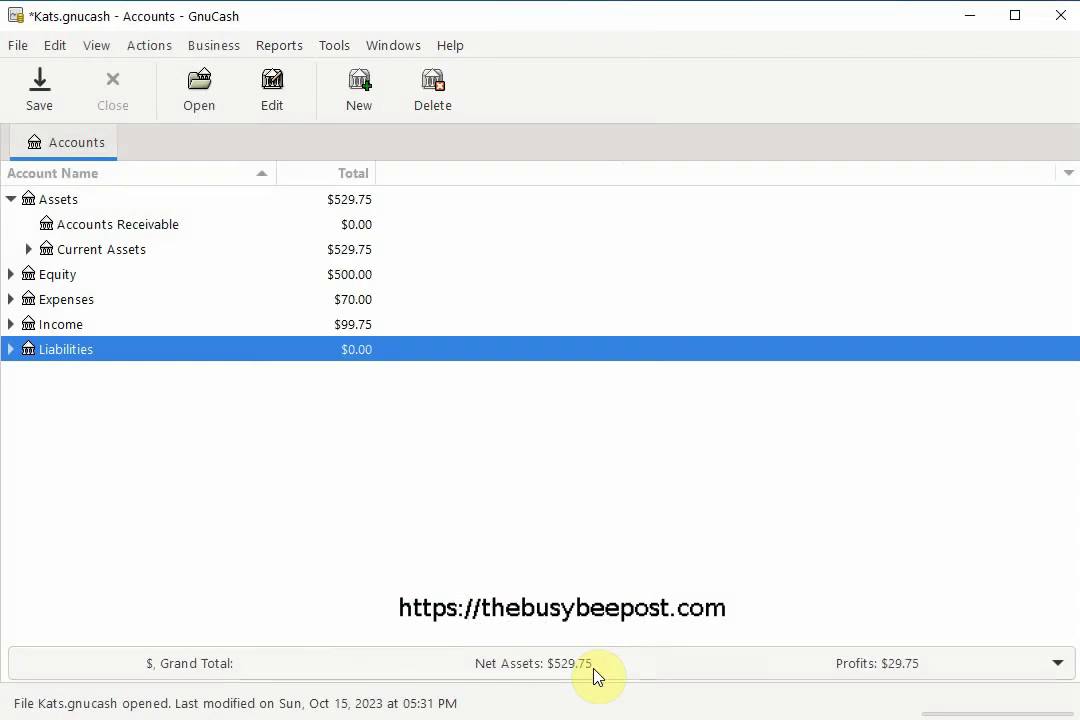
# Expand Liabilities to show the new Sales Tax account and save Kats.gnucash.
pyautogui.click(12, 350)
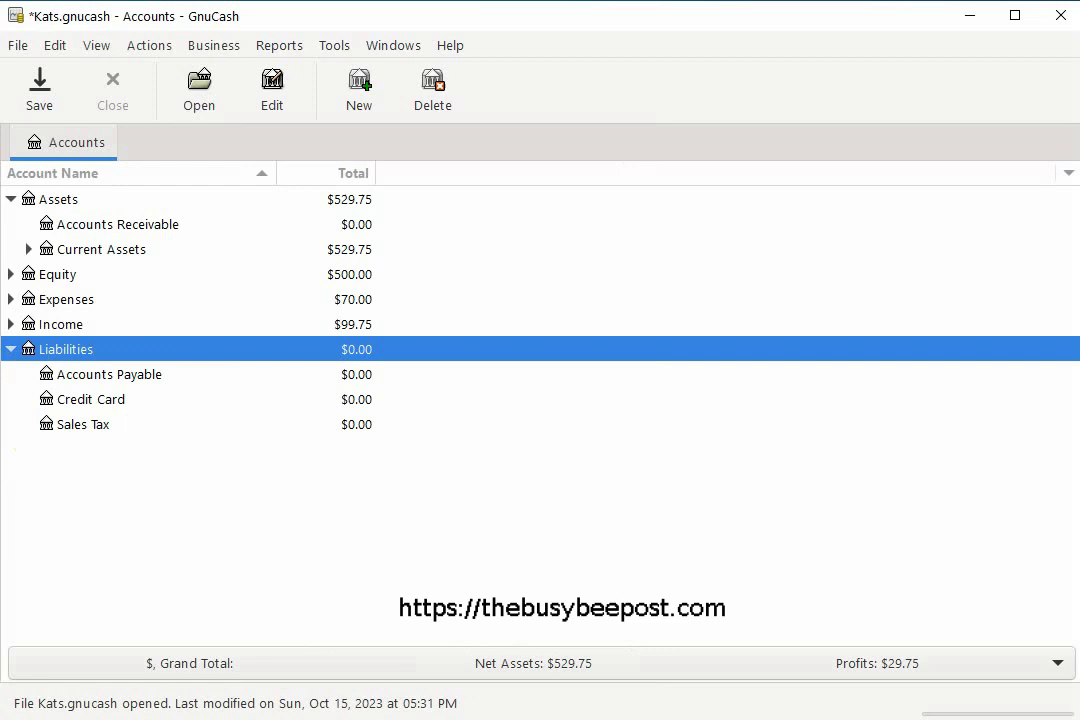
pyautogui.hotkey('ctrl', 's')
pyautogui.click(104, 428)
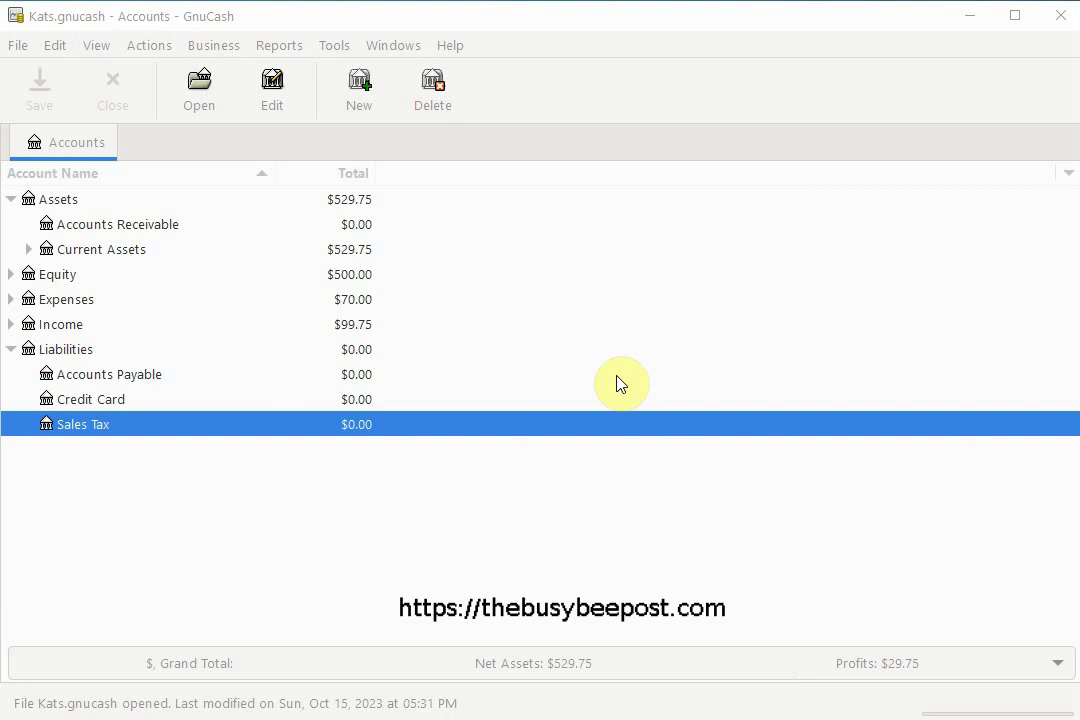
pyautogui.click(213, 47)
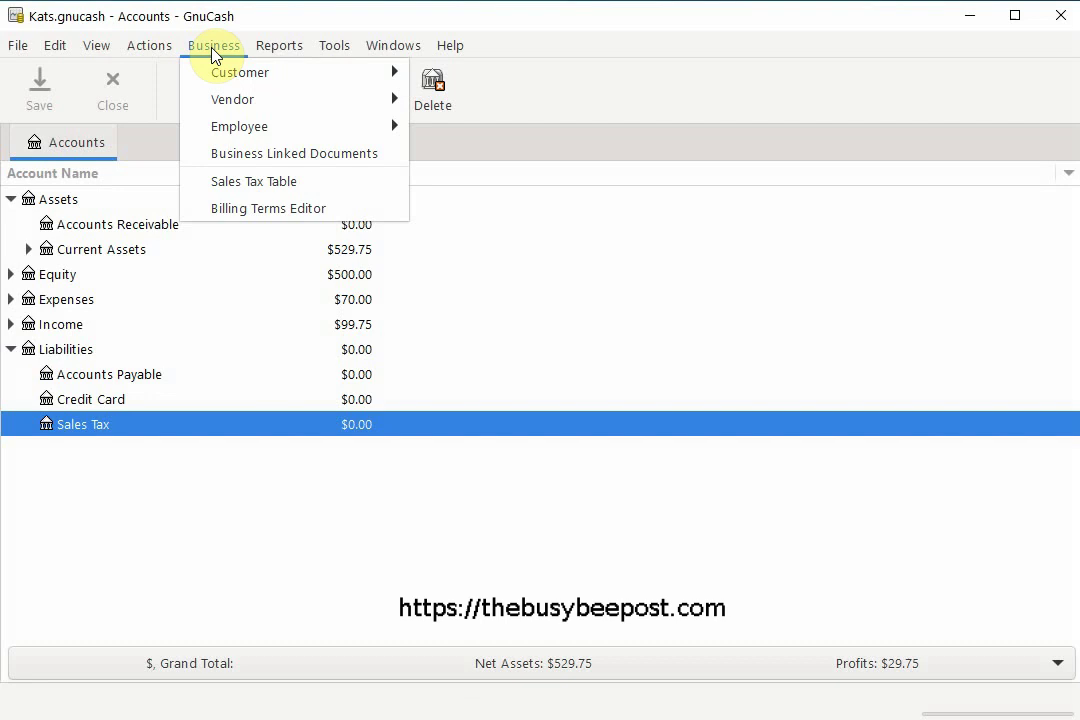
# Create a new tax table named Sales Tax with a Percent % entry type.
pyautogui.click(230, 186)
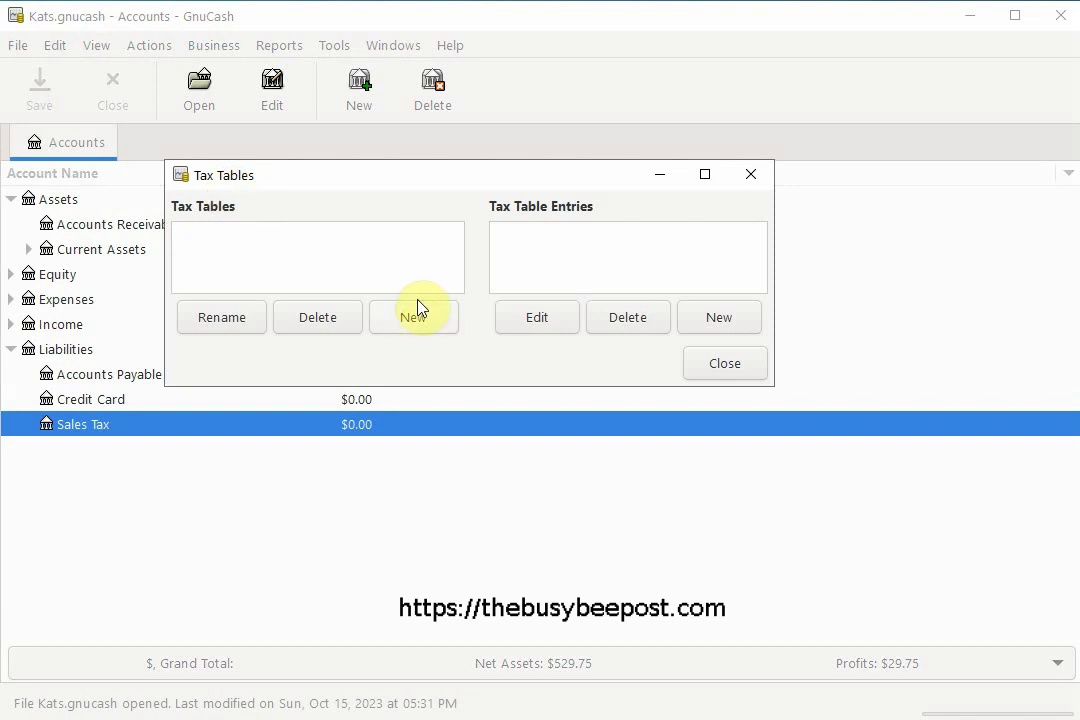
pyautogui.click(420, 326)
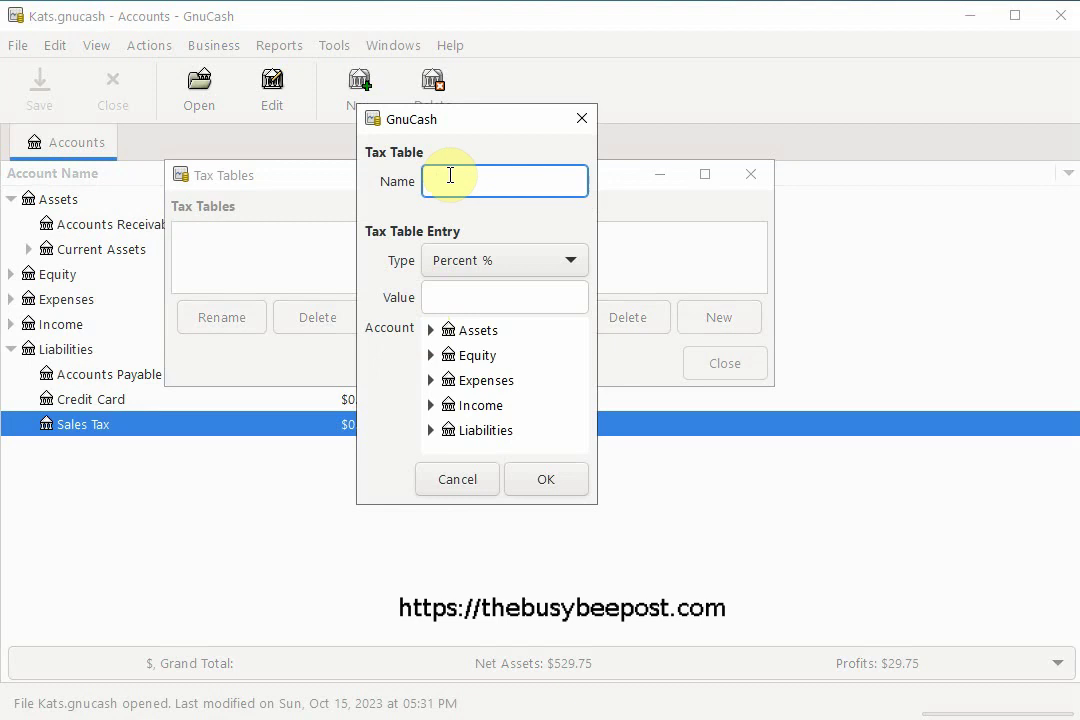
pyautogui.write('Sales Tax')
pyautogui.press('Tab')
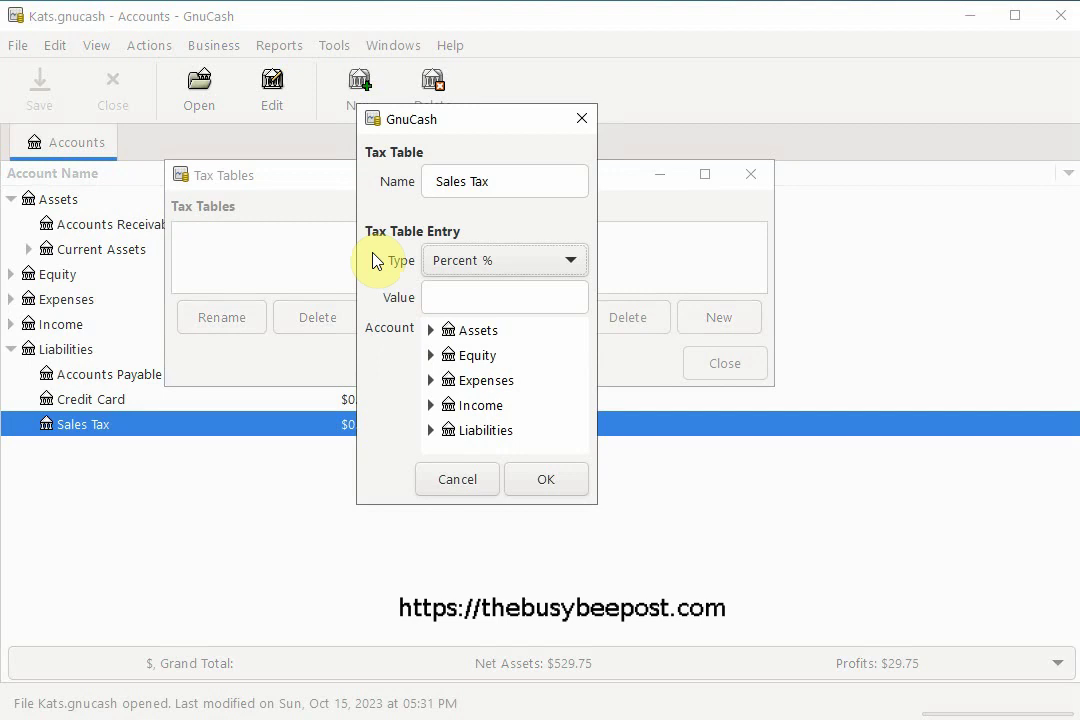
pyautogui.click(574, 268)
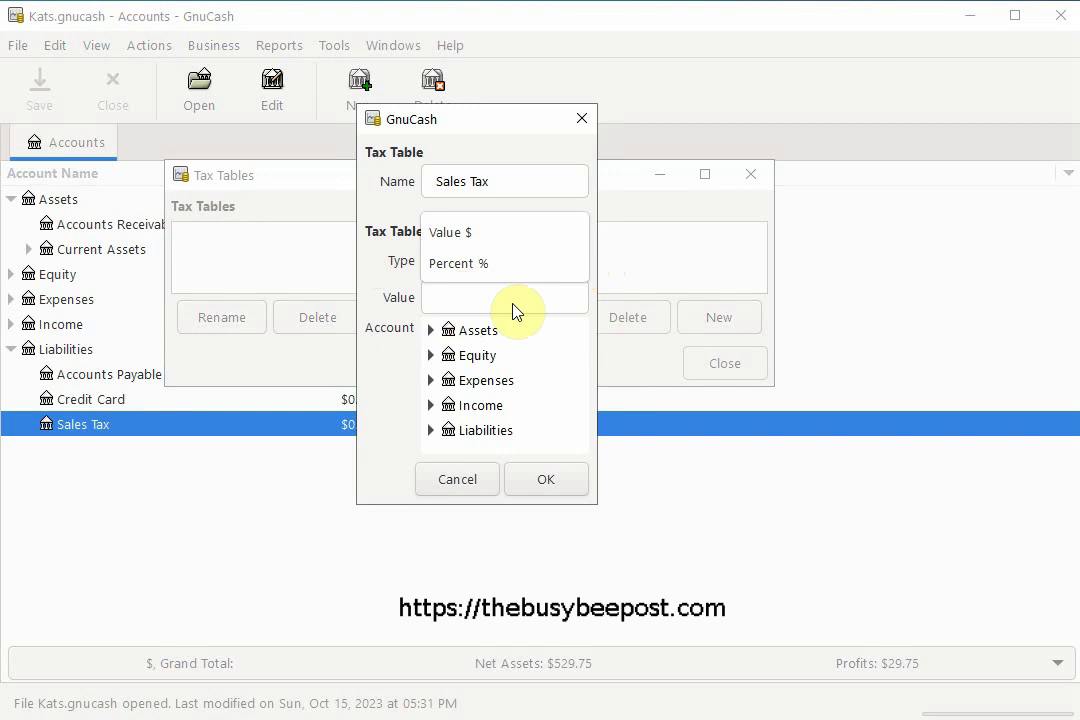
pyautogui.click(493, 264)
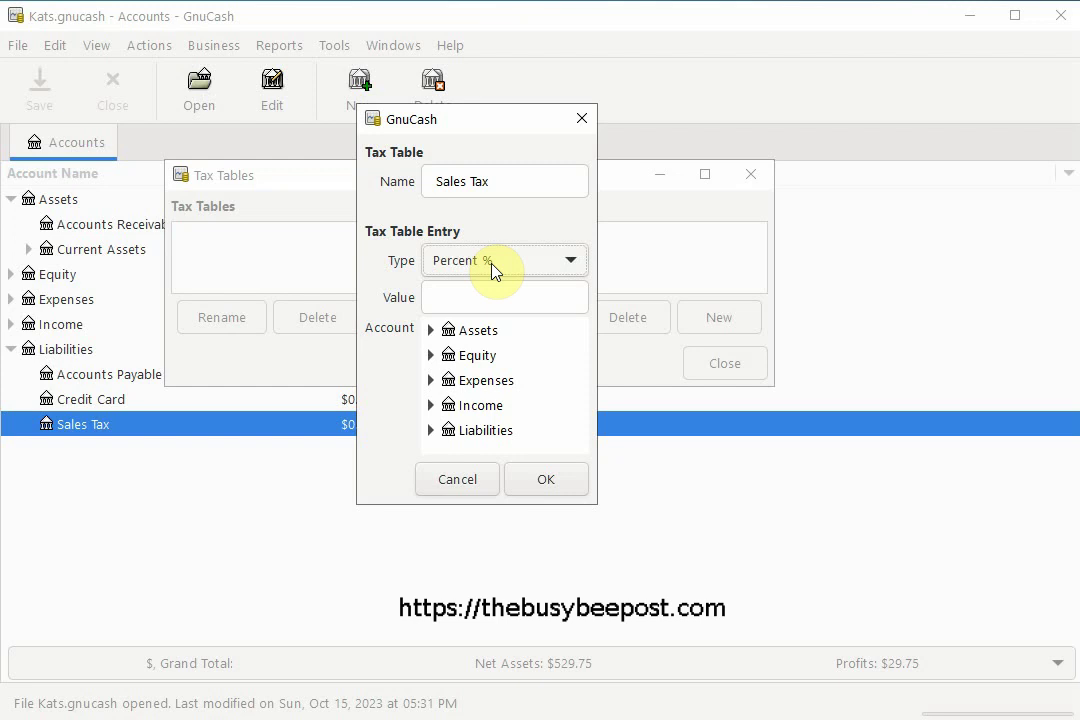
pyautogui.click(485, 295)
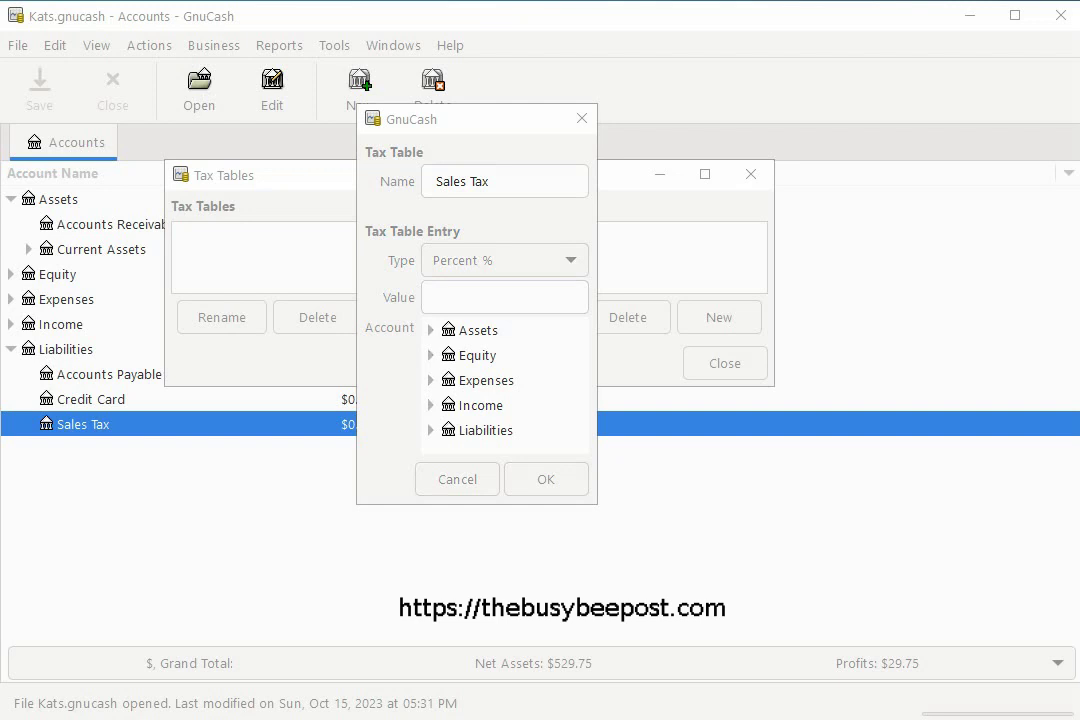
# Give the Sales Tax entry a value of 6, posted to Liabilities:Sales Tax.
pyautogui.click(447, 294)
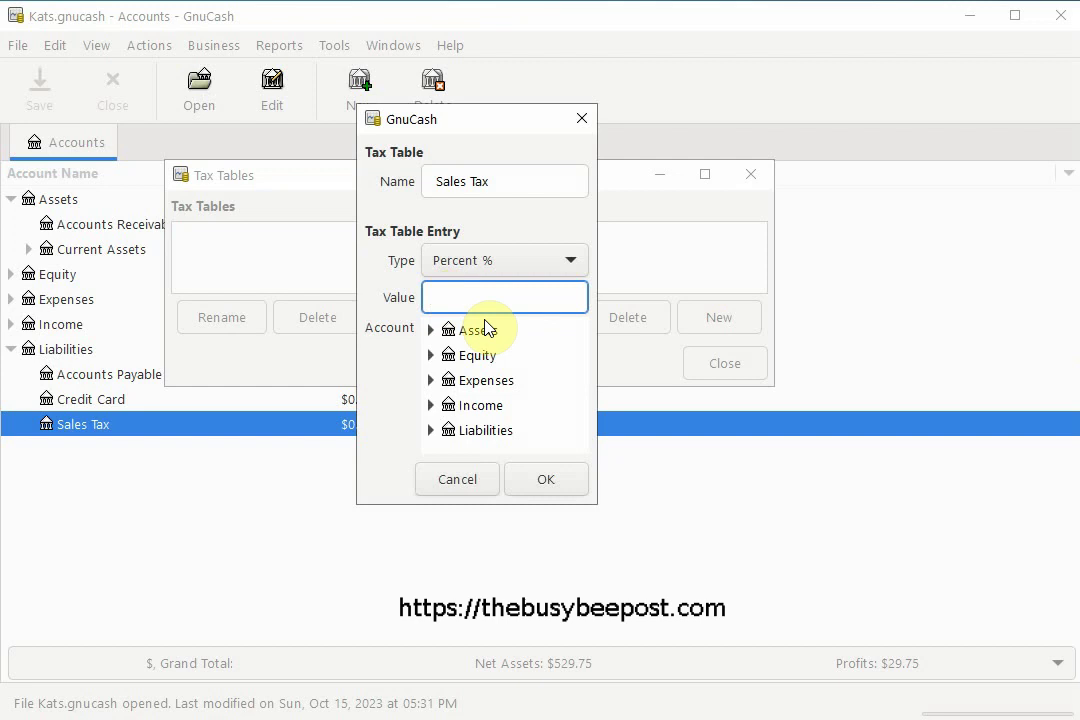
pyautogui.write('6')
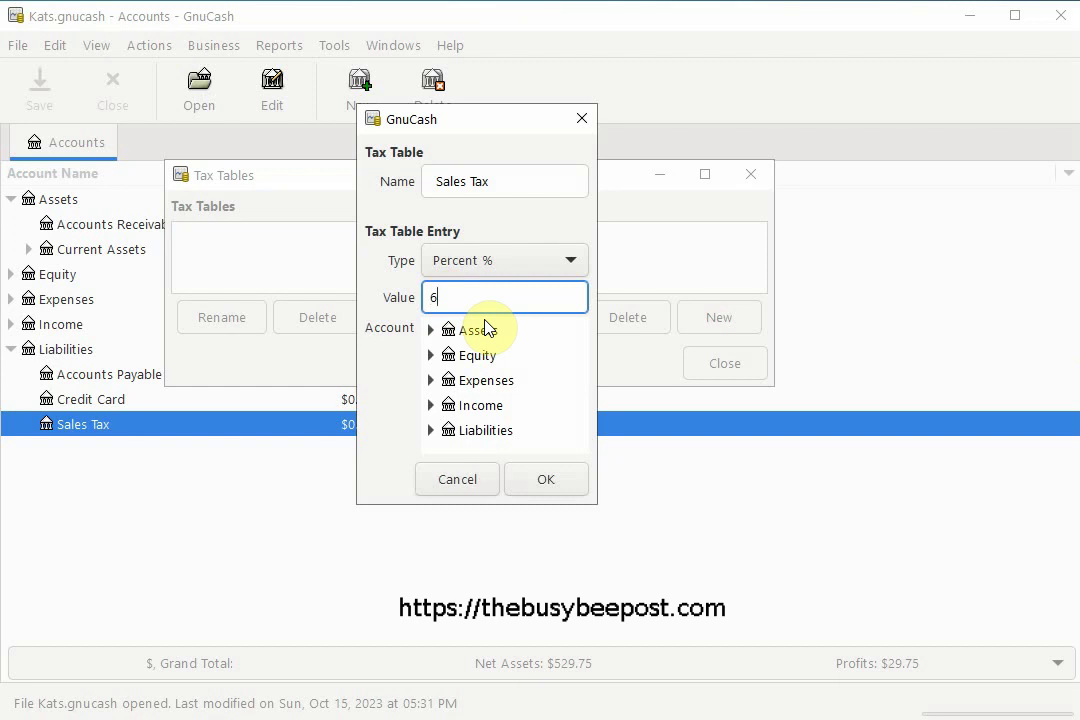
pyautogui.click(433, 437)
pyautogui.click(433, 437)
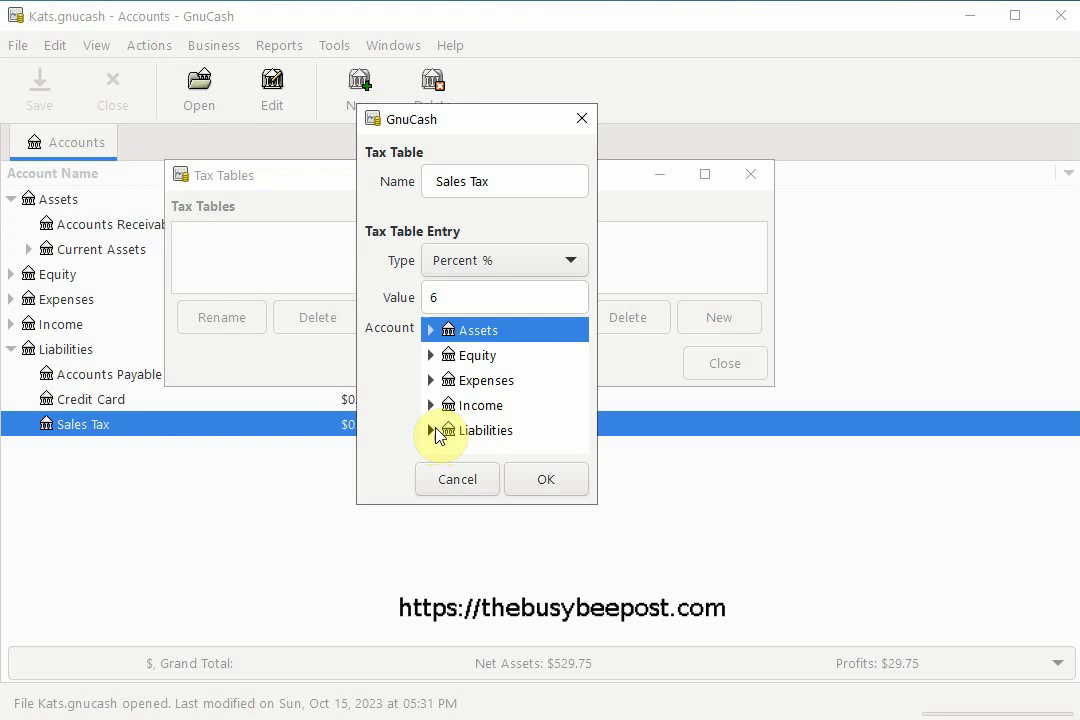
pyautogui.click(433, 437)
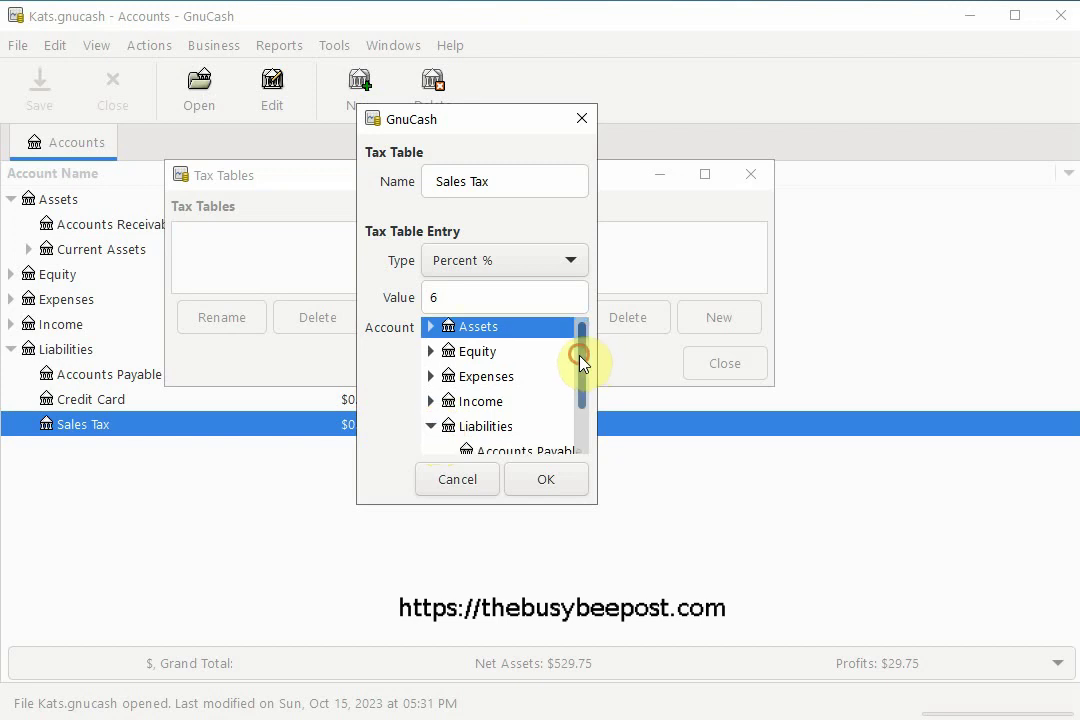
pyautogui.moveTo(580, 361); pyautogui.dragTo(576, 413)
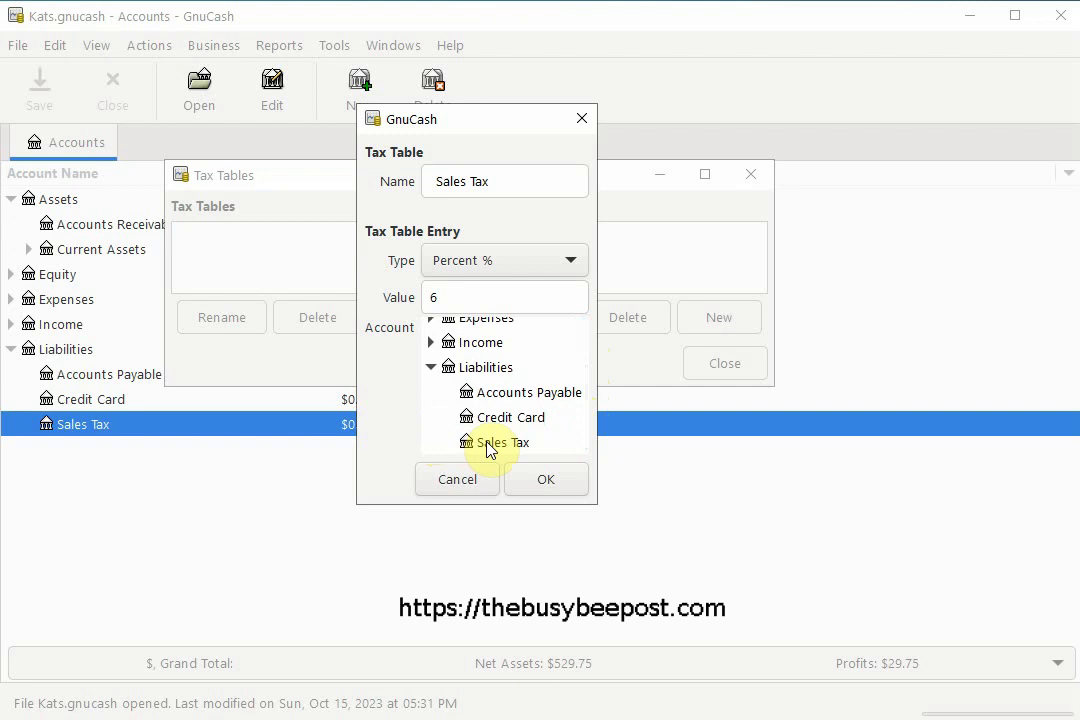
pyautogui.click(490, 446)
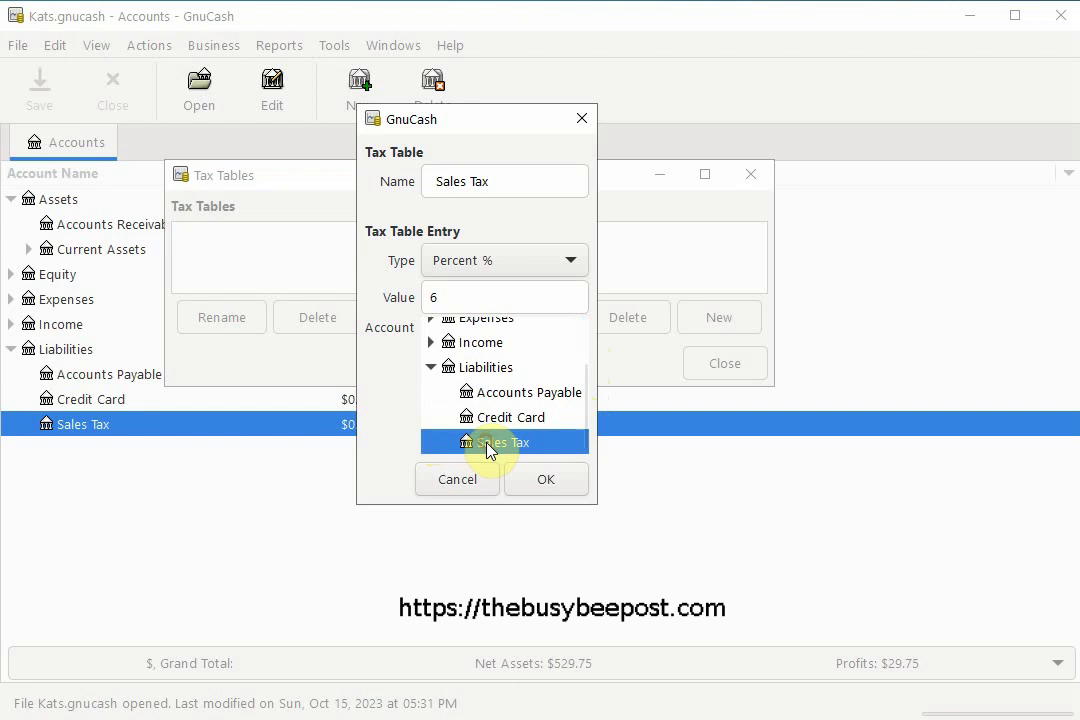
# Confirm the Liabilities:Sales Tax entry and close the Tax Tables window.
pyautogui.click(546, 481)
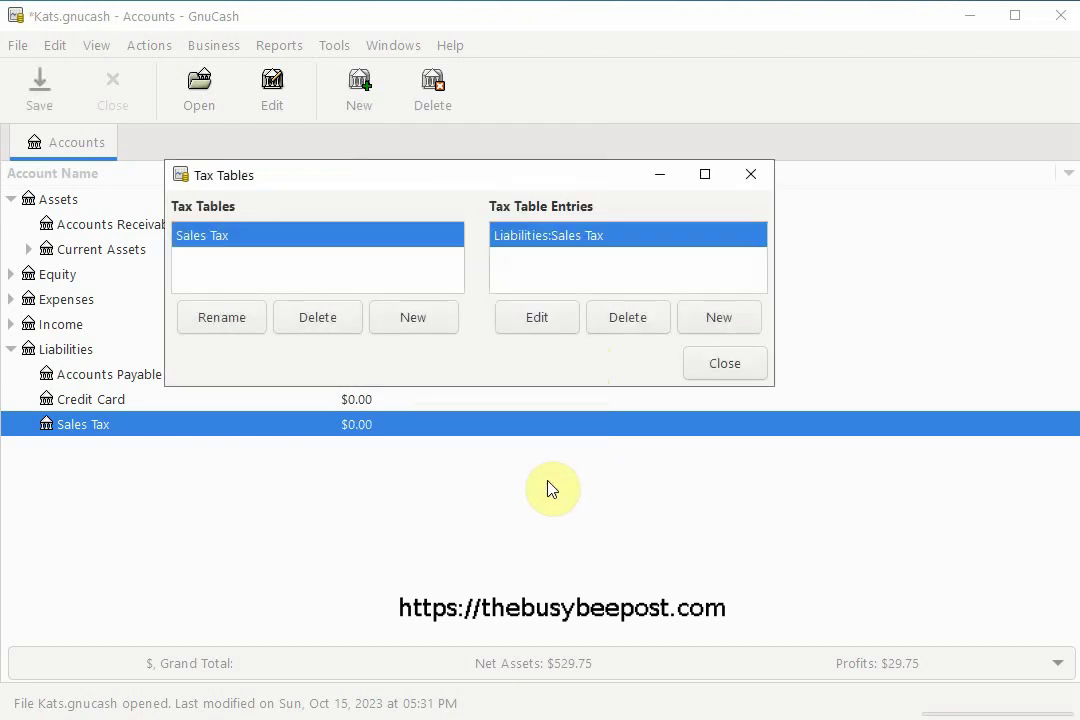
pyautogui.click(557, 441)
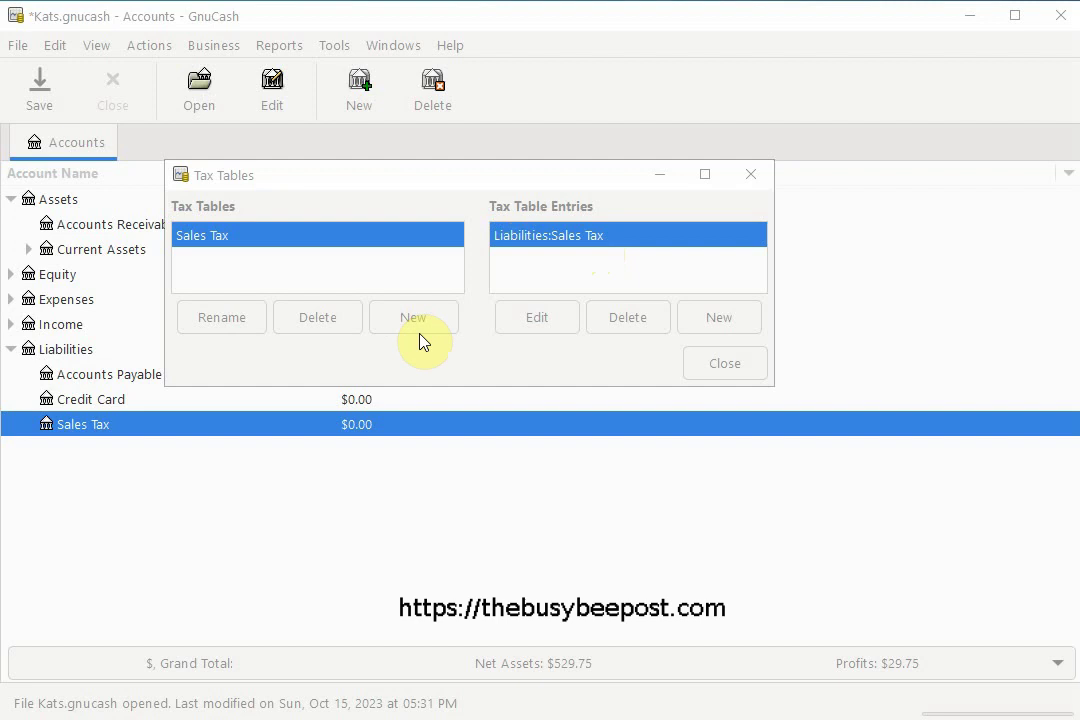
pyautogui.click(721, 365)
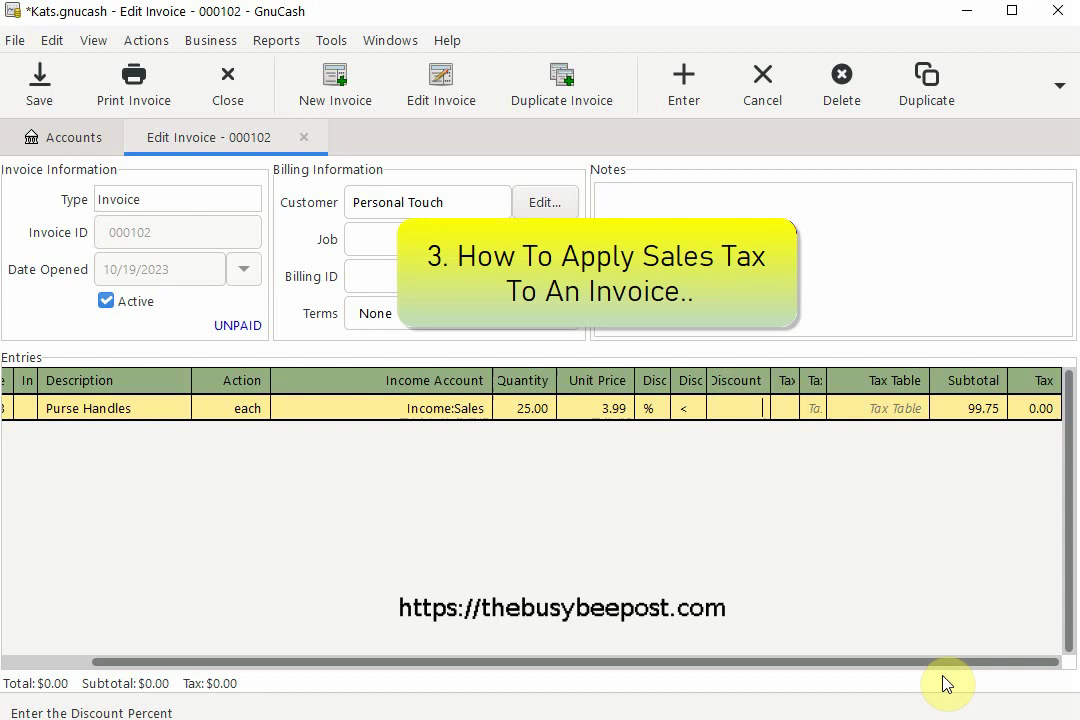
# Widen the Tax Included? and Taxable? columns on invoice 000102.
pyautogui.moveTo(826, 380); pyautogui.dragTo(899, 378)
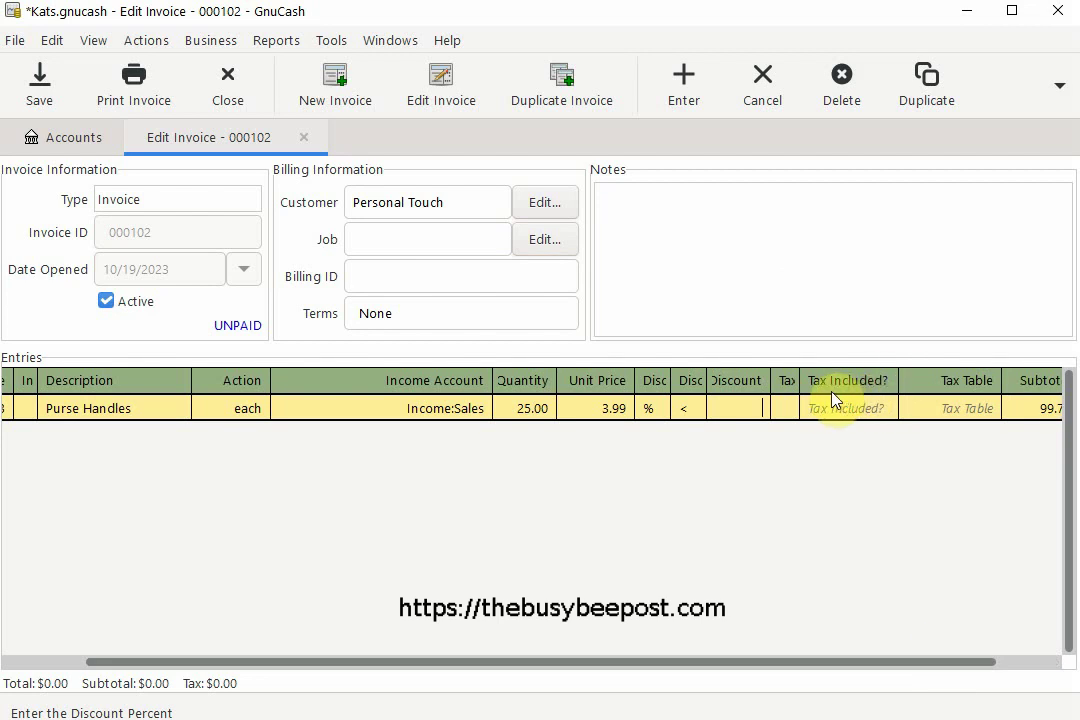
pyautogui.moveTo(800, 386); pyautogui.dragTo(845, 392)
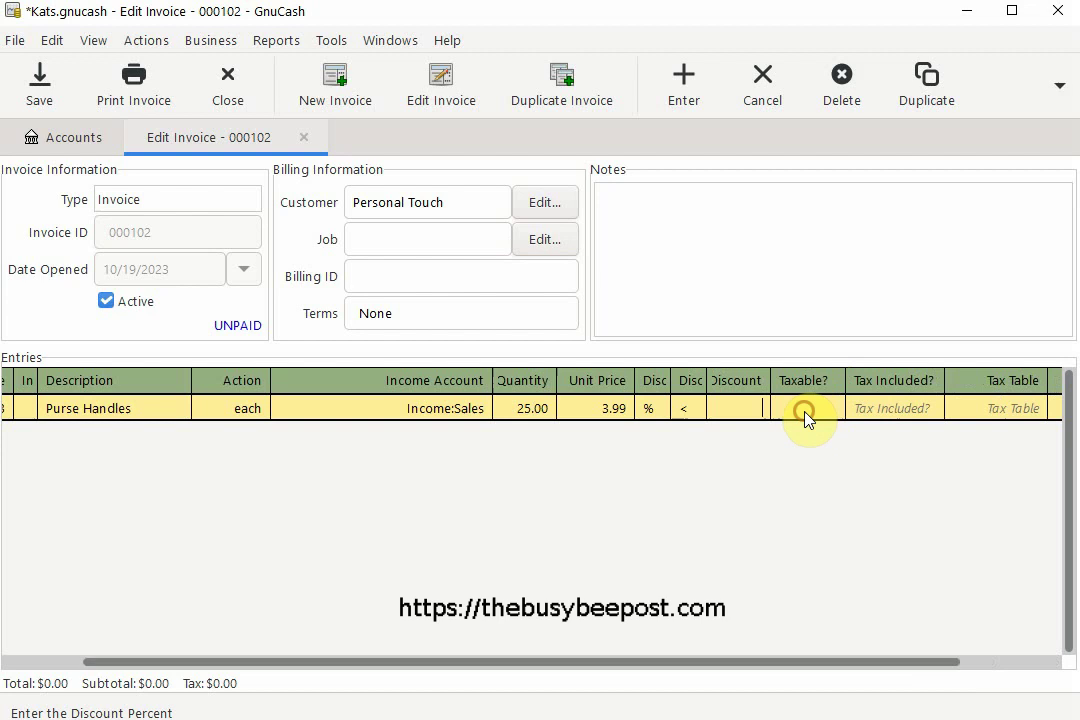
# Mark the Purse Handles line taxable and assign it the Sales Tax table.
pyautogui.click(805, 412)
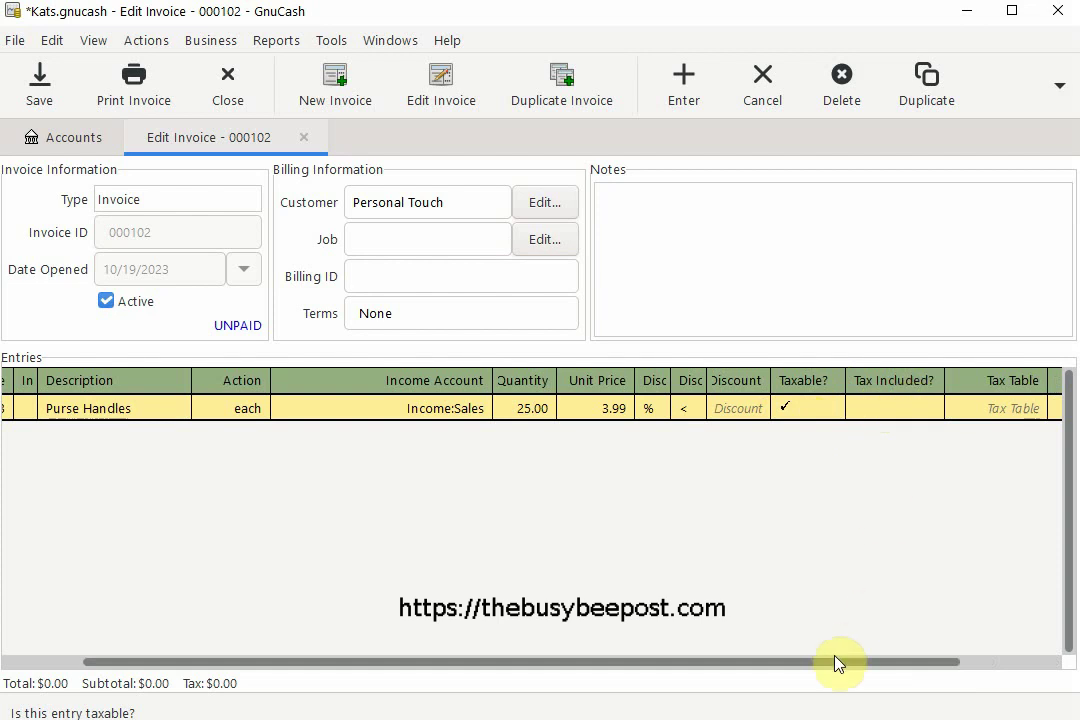
pyautogui.moveTo(830, 663); pyautogui.dragTo(940, 665)
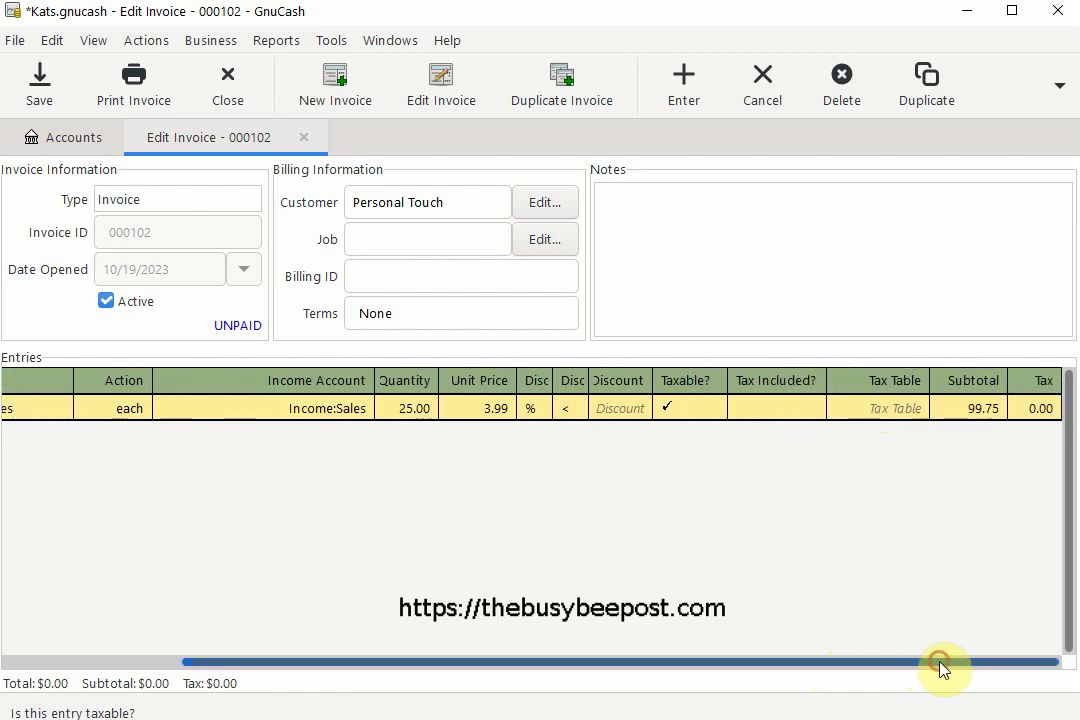
pyautogui.click(921, 412)
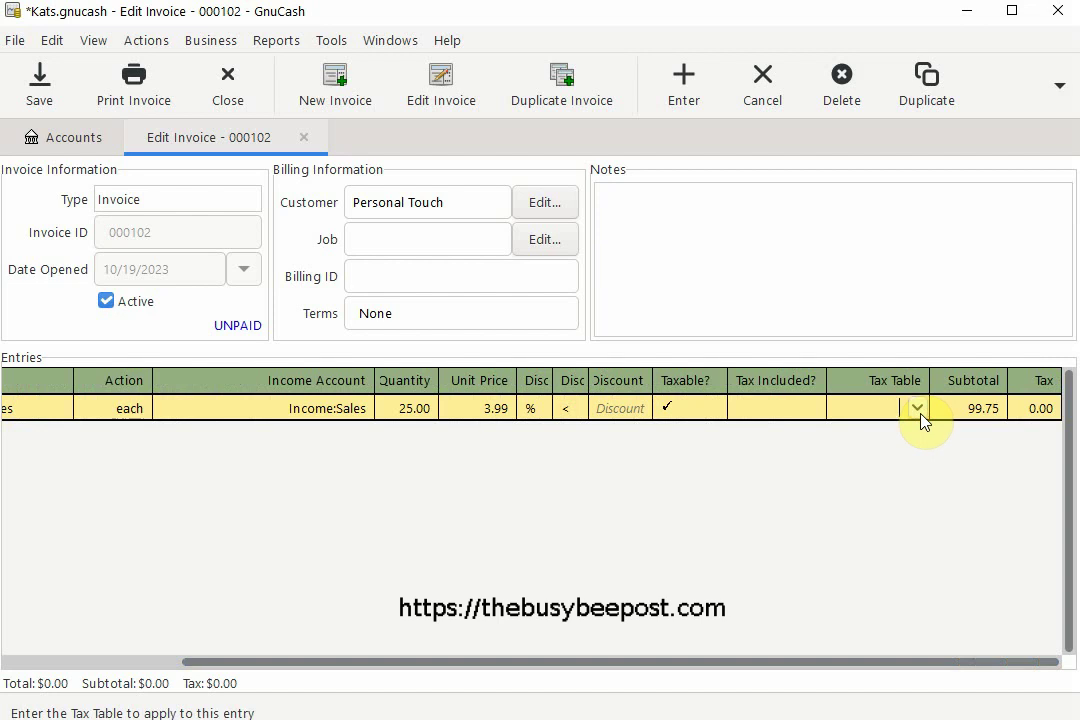
pyautogui.click(918, 410)
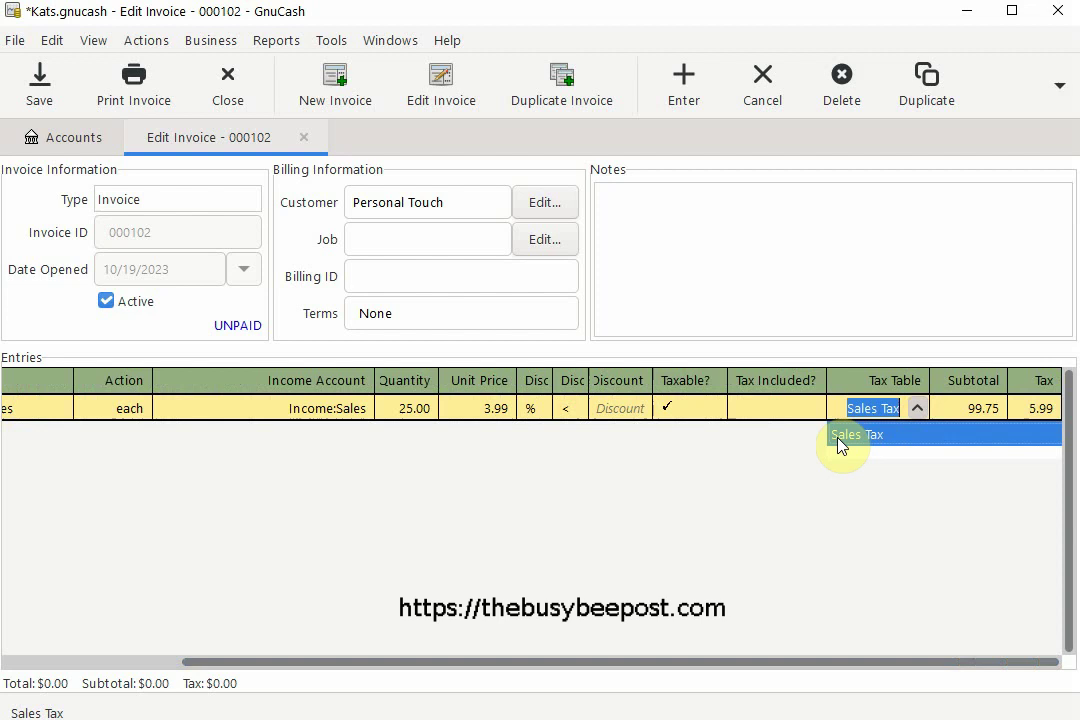
pyautogui.click(875, 440)
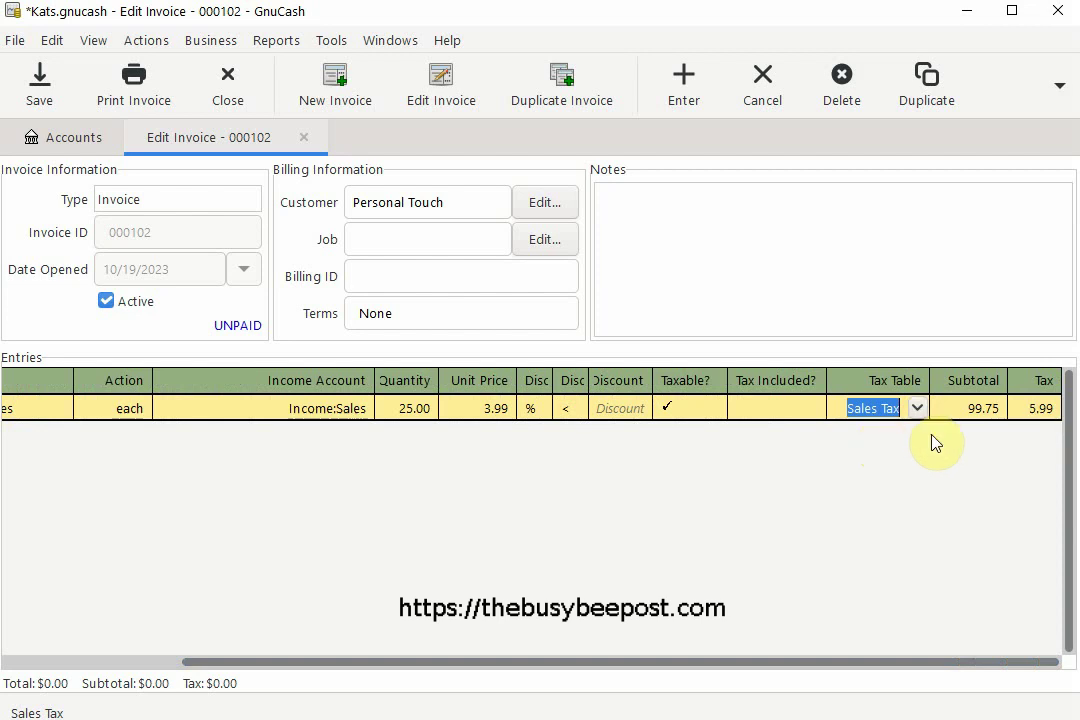
pyautogui.press('End')
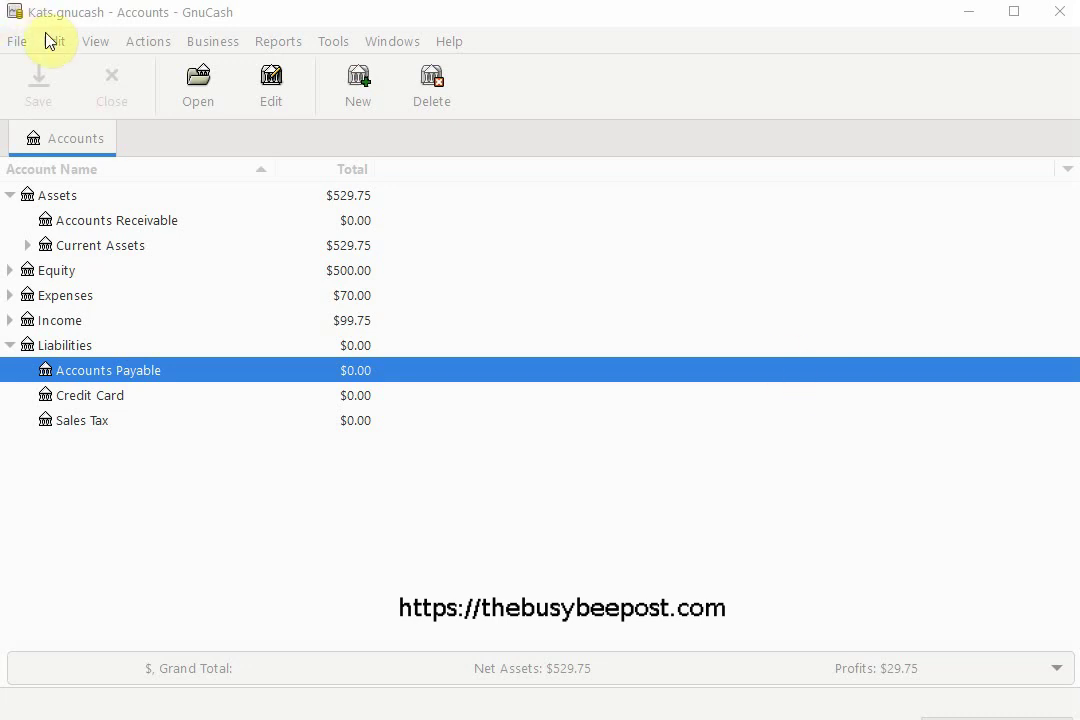
# Set Default Customer TaxTable to Sales Tax in the book's Business properties.
pyautogui.click(19, 42)
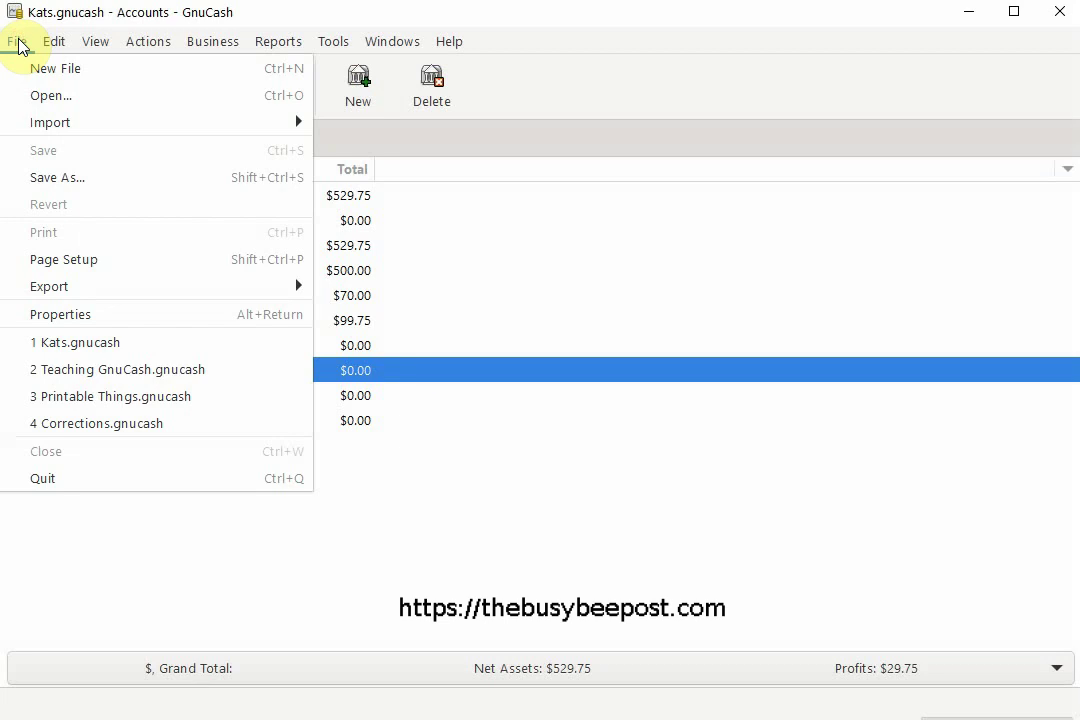
pyautogui.click(58, 316)
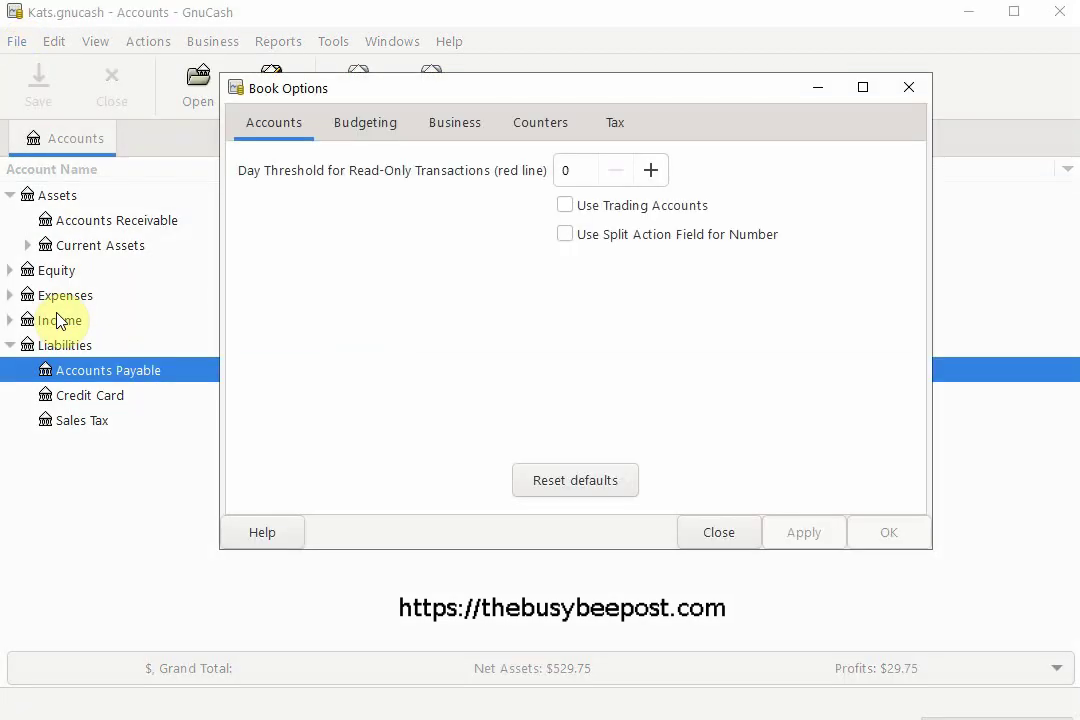
pyautogui.click(455, 130)
pyautogui.moveTo(907, 240); pyautogui.dragTo(892, 398)
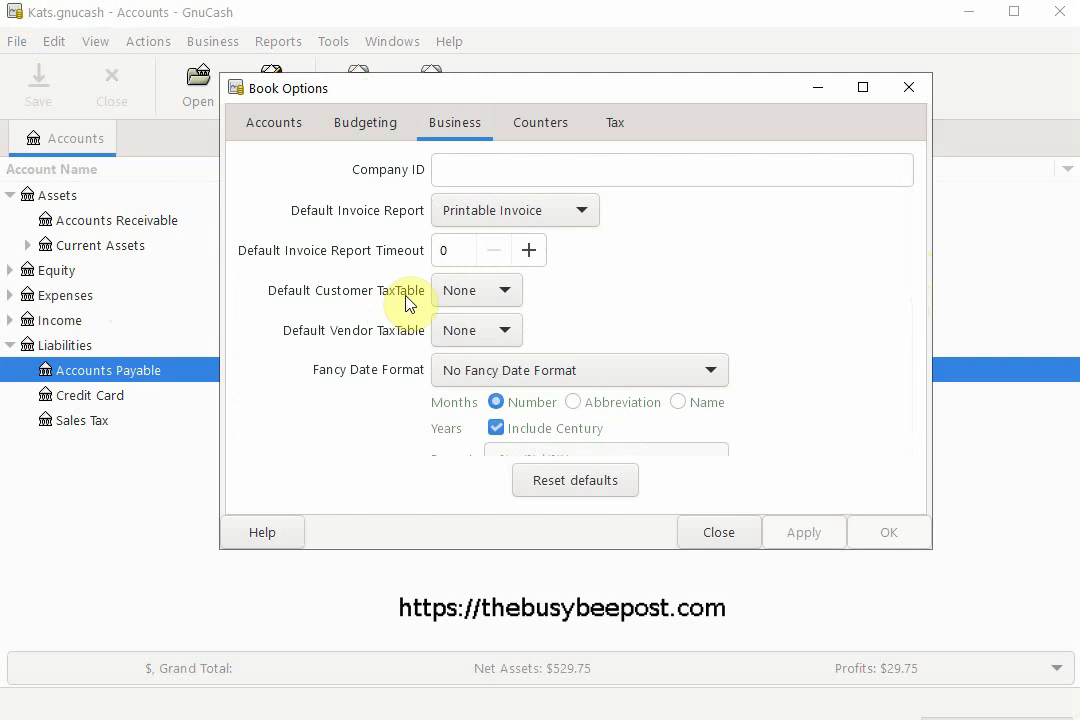
pyautogui.click(507, 295)
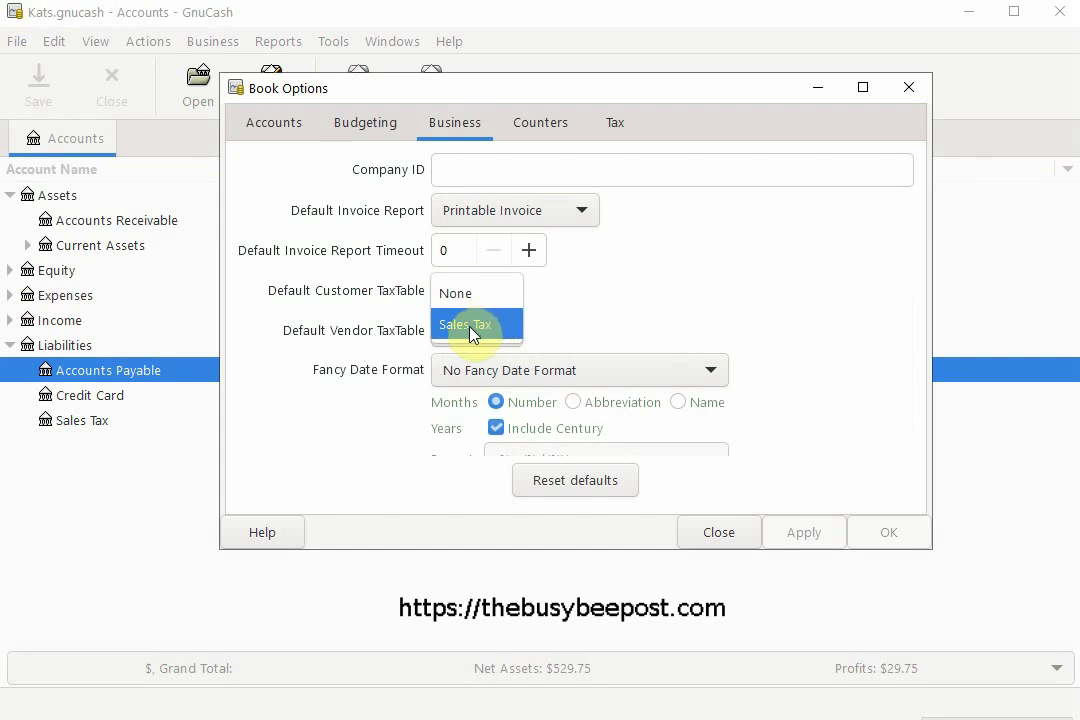
pyautogui.click(474, 334)
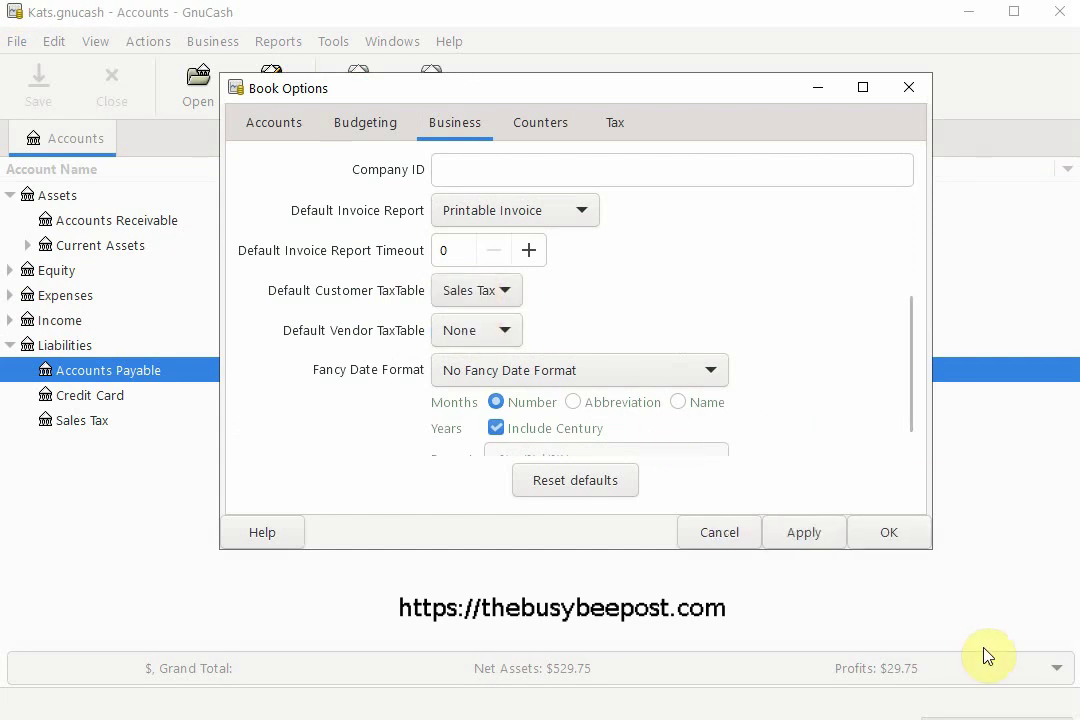
pyautogui.click(886, 534)
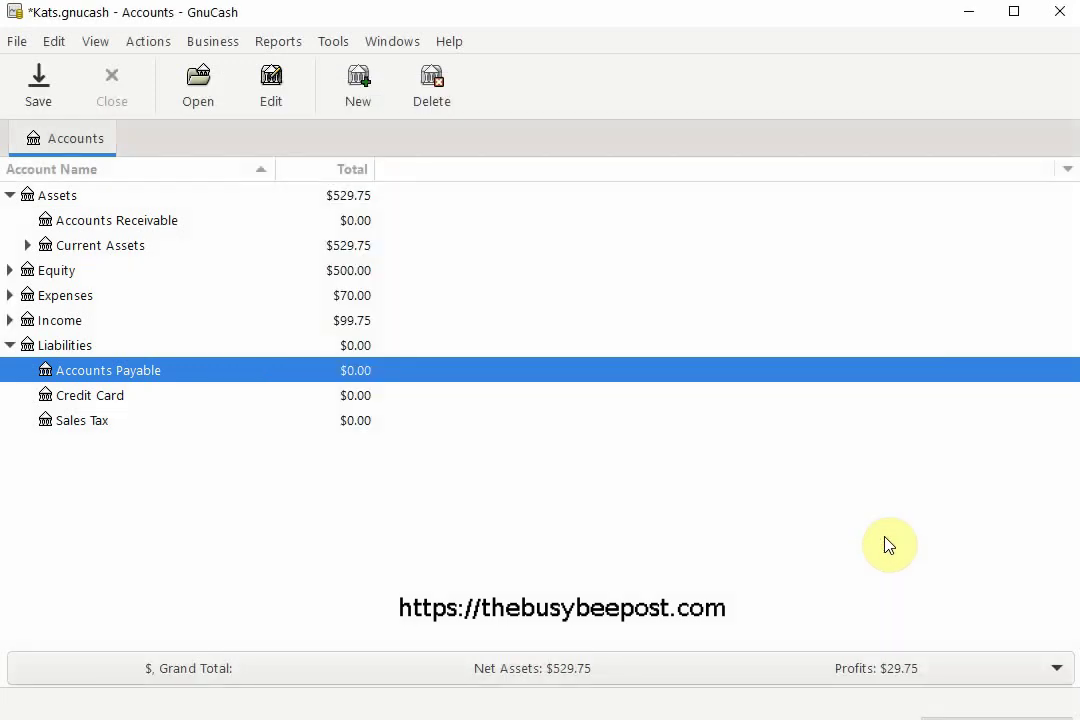
# Save the book and create invoice 000107 for customer Personal Touch.
pyautogui.hotkey('ctrl', 's')
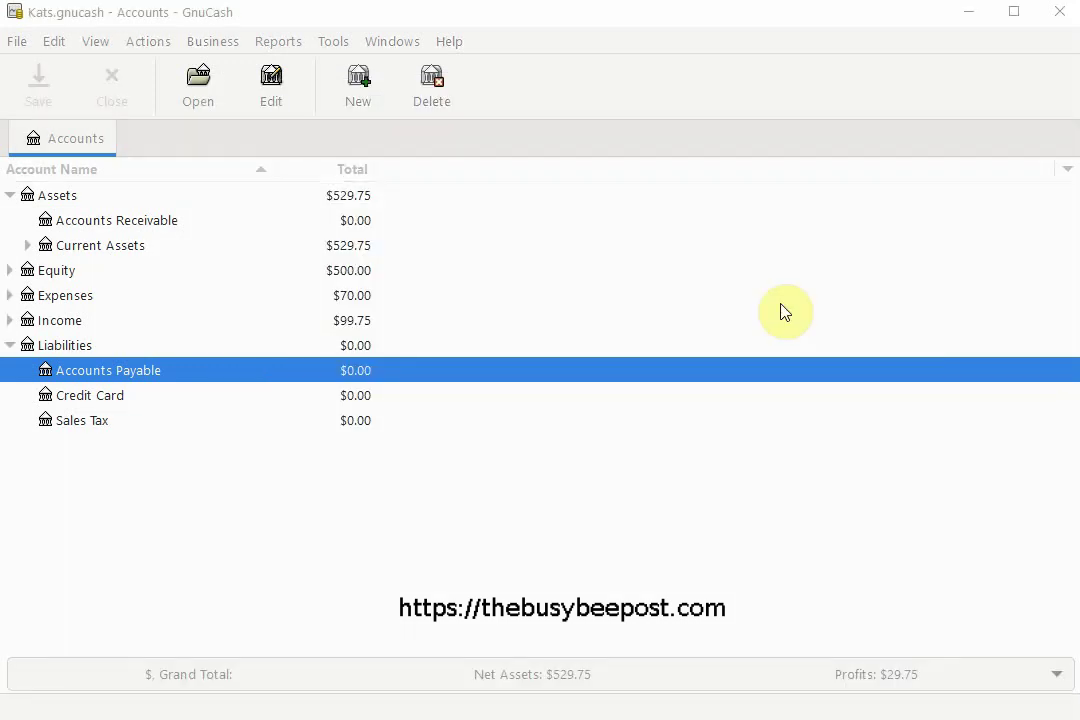
pyautogui.click(218, 45)
pyautogui.moveTo(234, 72)
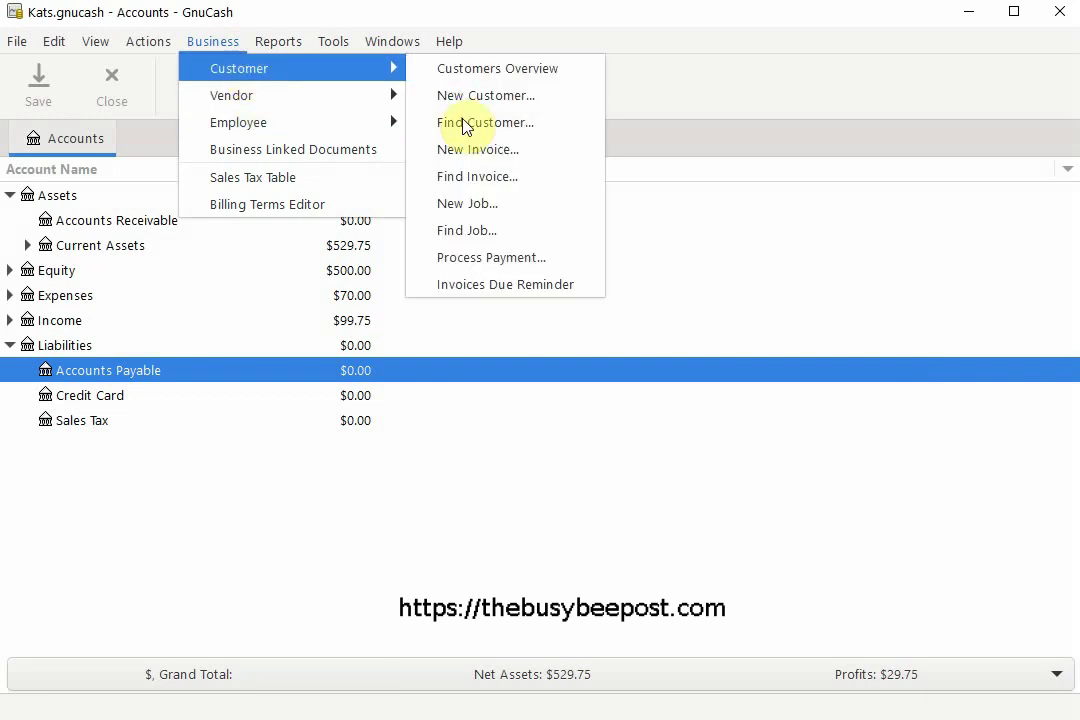
pyautogui.click(470, 152)
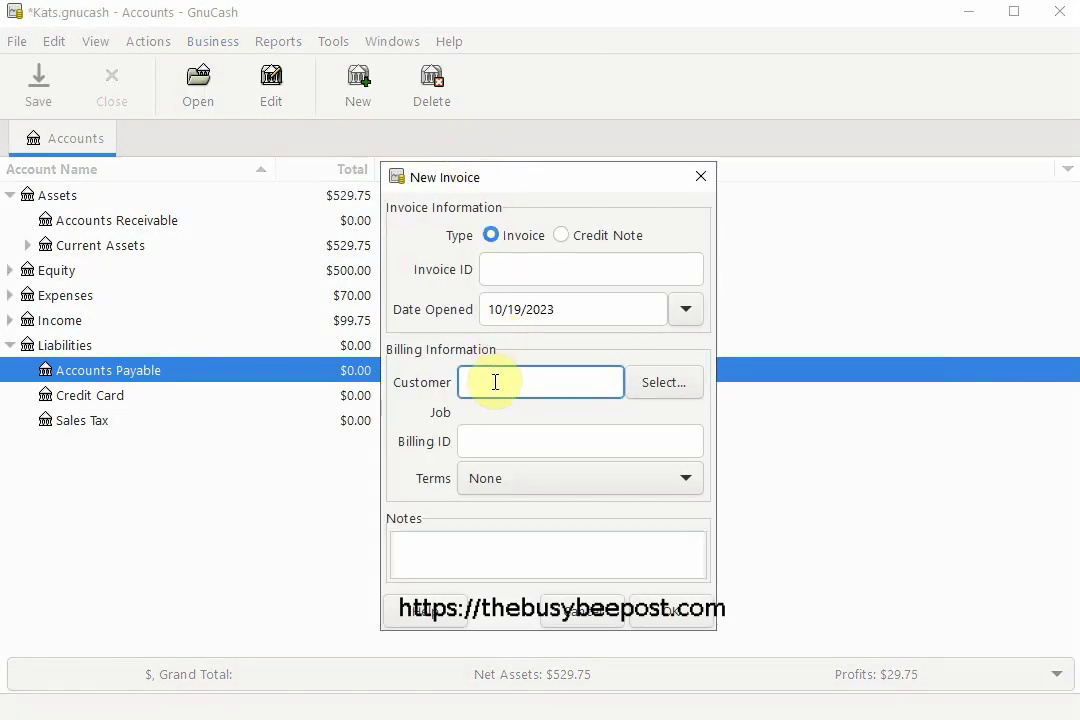
pyautogui.write('p')
pyautogui.click(542, 410)
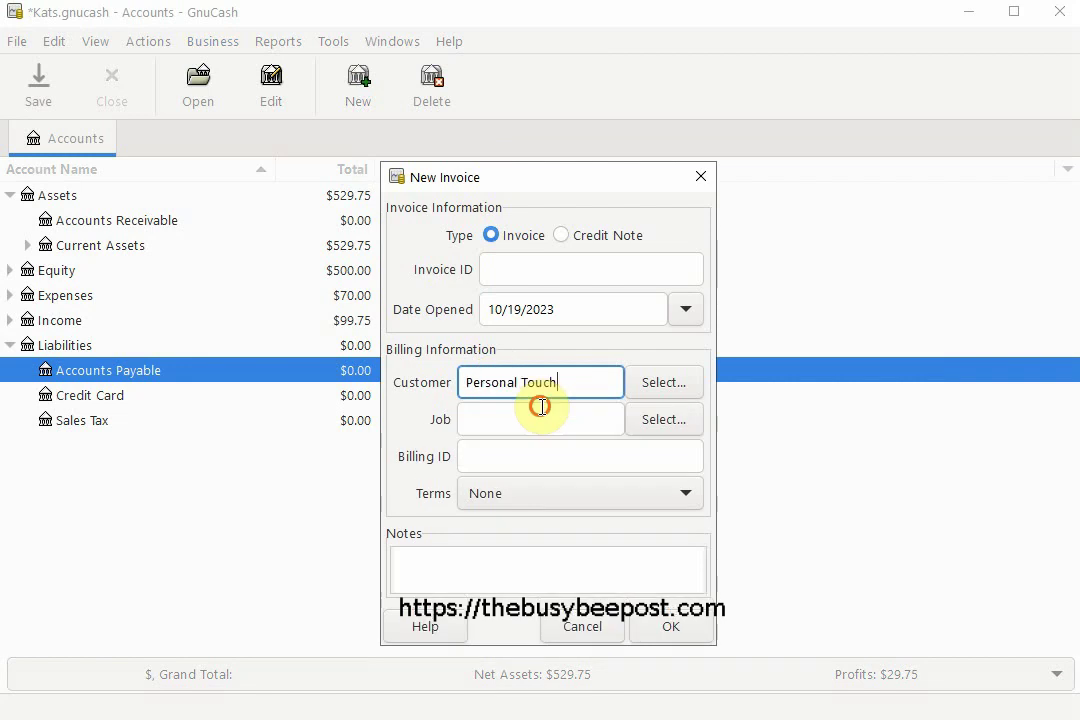
pyautogui.click(680, 628)
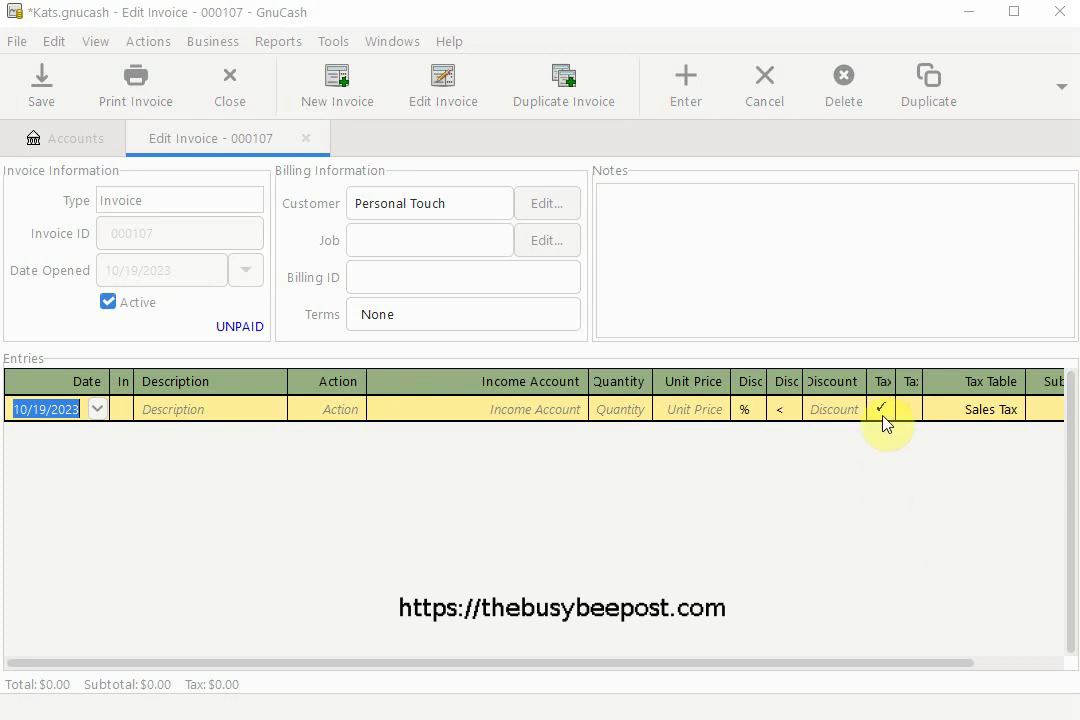
# Untick Taxable? on invoice 000107's blank entry row, clearing its Sales Tax table.
pyautogui.click(883, 418)
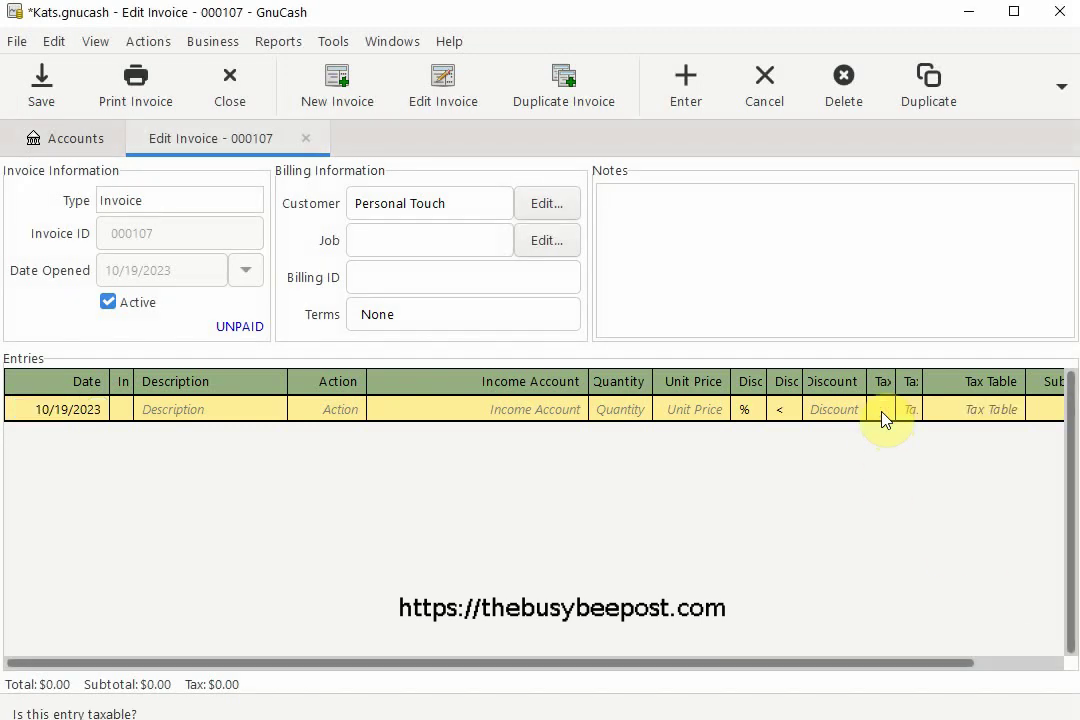